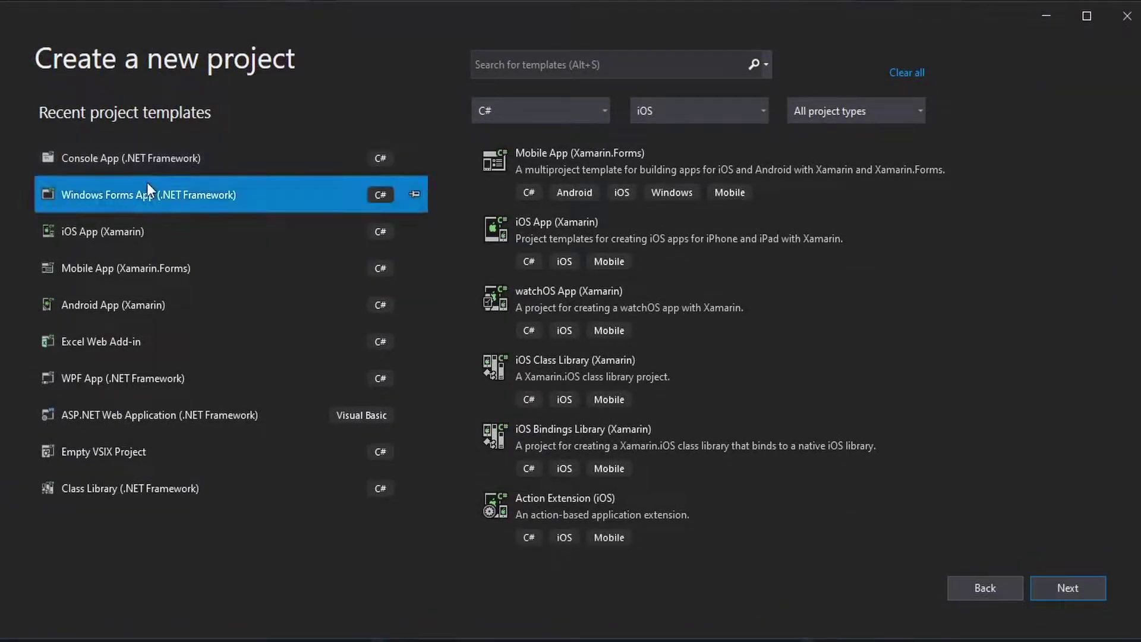
Create a Windows Forms App (.NET Framework) project named 'autotyper'
{"action": "left_click", "coordinate": [1068, 587]}
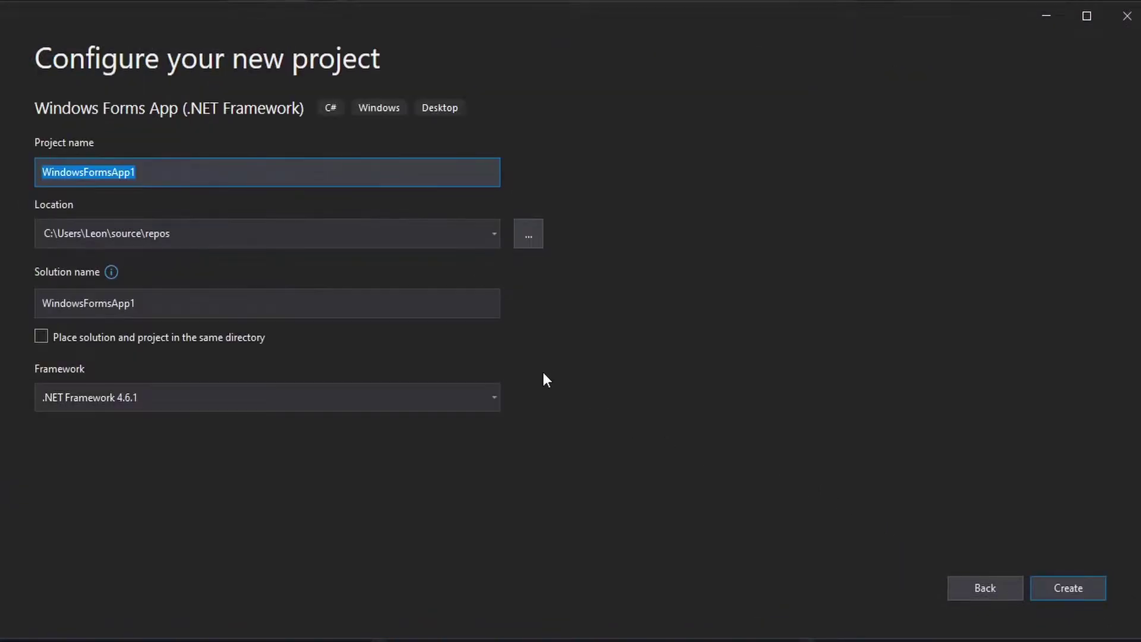
{"action": "key", "text": "BackSpace"}
{"action": "type", "text": "autotyper"}
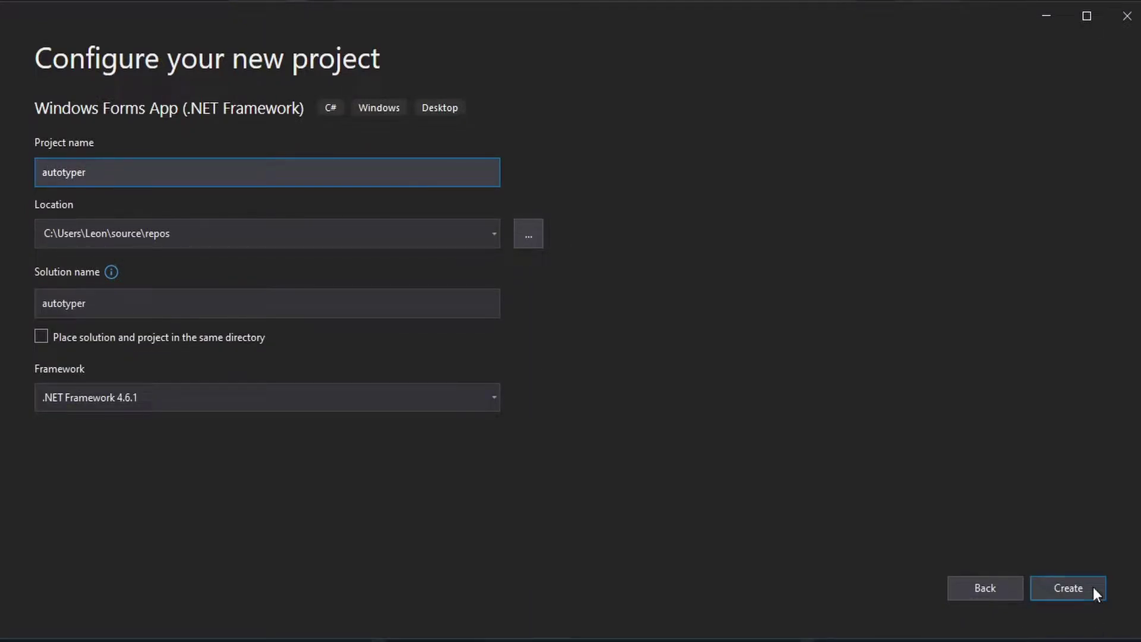
{"action": "left_click", "coordinate": [1093, 587]}
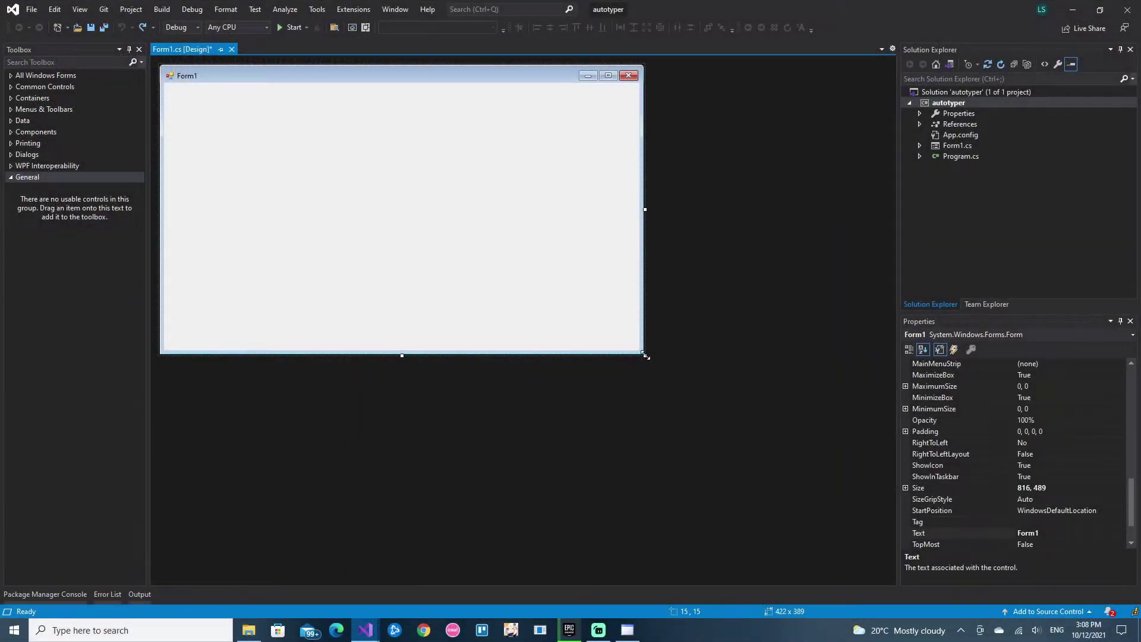
Shrink Form1 to about 419×403 and add a label reading 'Text to Write' at top-left
{"action": "left_click_drag", "start_coordinate": [646, 356], "coordinate": [409, 303]}
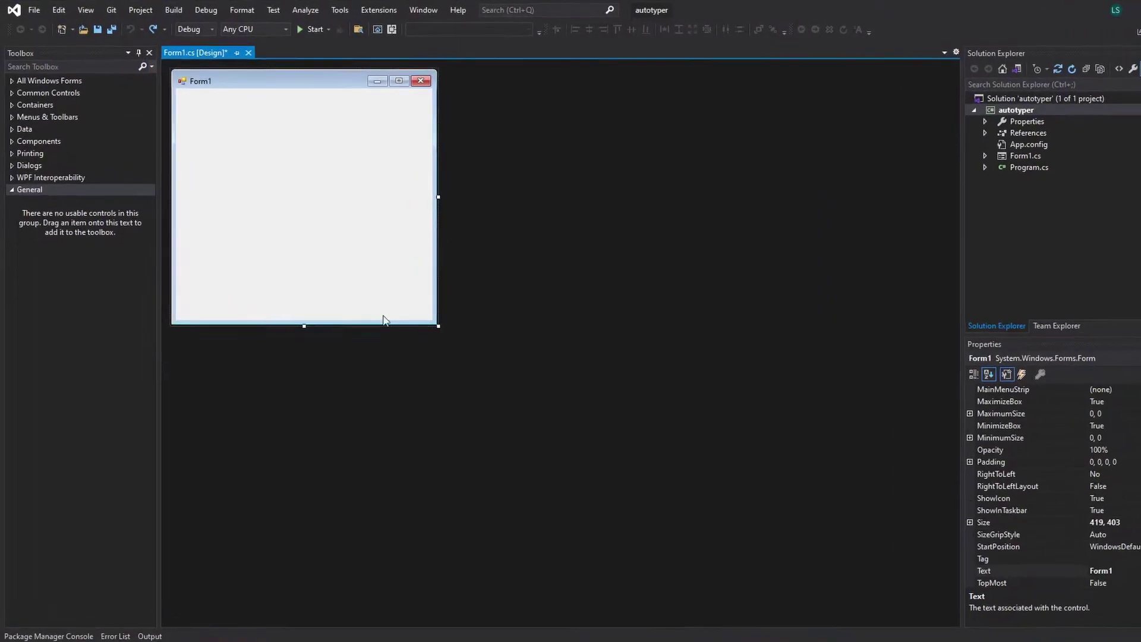
{"action": "left_click", "coordinate": [71, 66]}
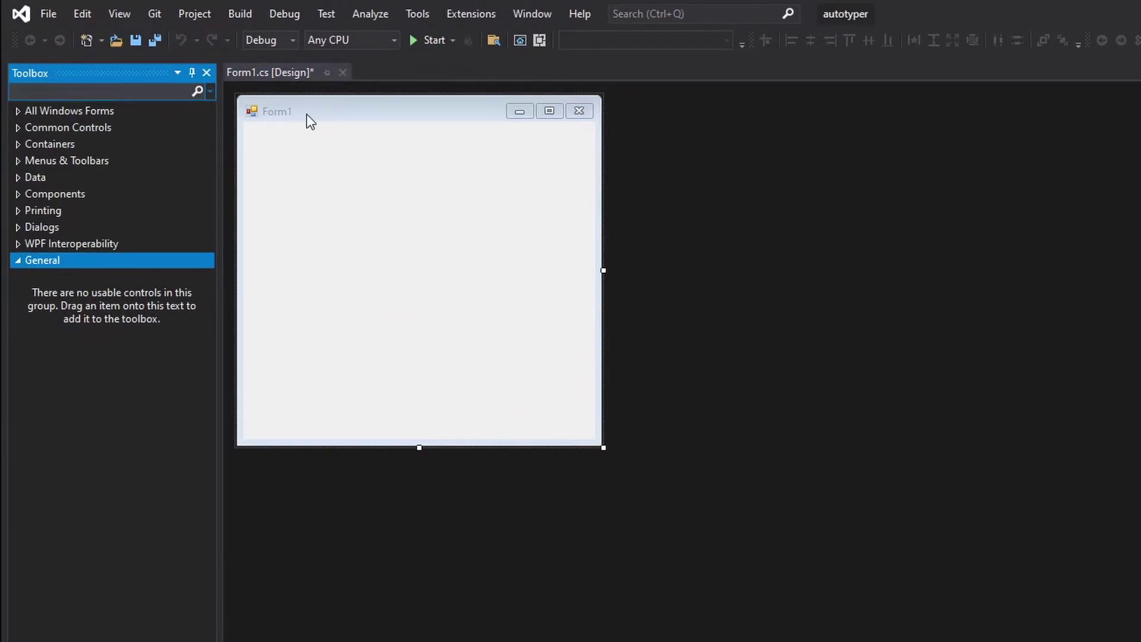
{"action": "type", "text": "labe"}
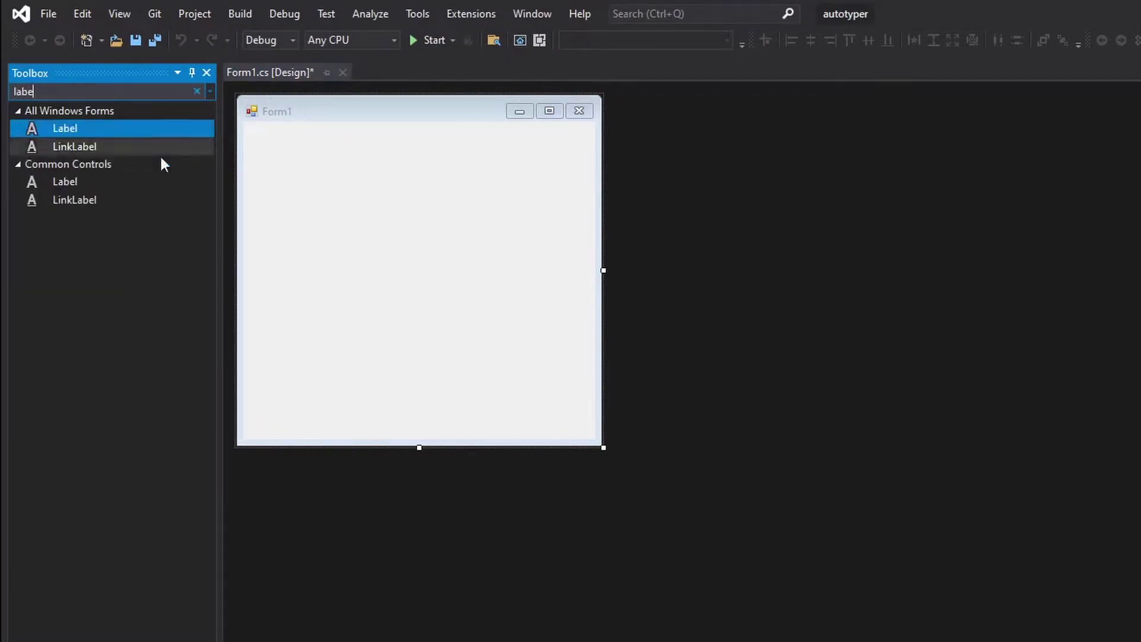
{"action": "left_click_drag", "start_coordinate": [55, 133], "coordinate": [310, 134]}
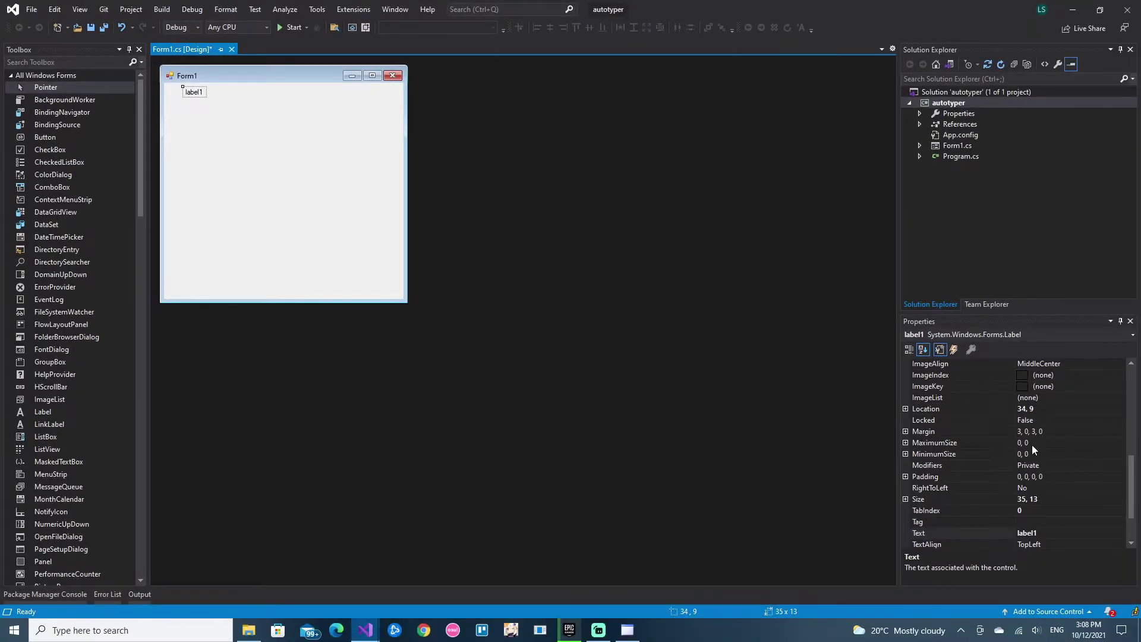
{"action": "scroll", "coordinate": [1031, 450], "scroll_direction": "down", "scroll_amount": 2}
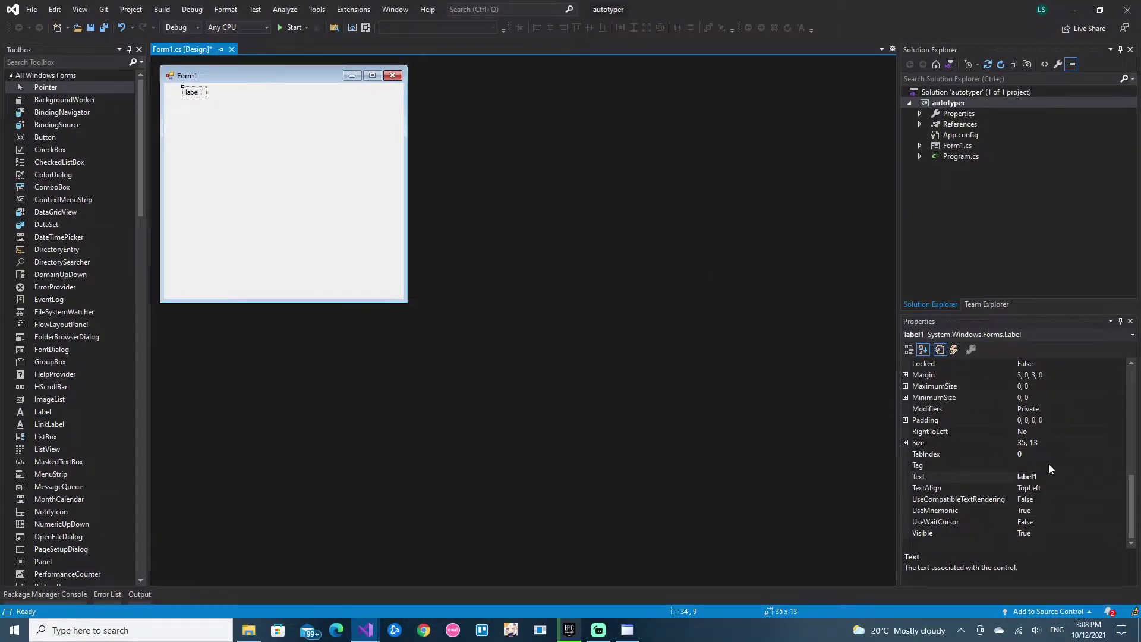
{"action": "left_click", "coordinate": [1043, 477]}
{"action": "type", "text": "TText to Write"}
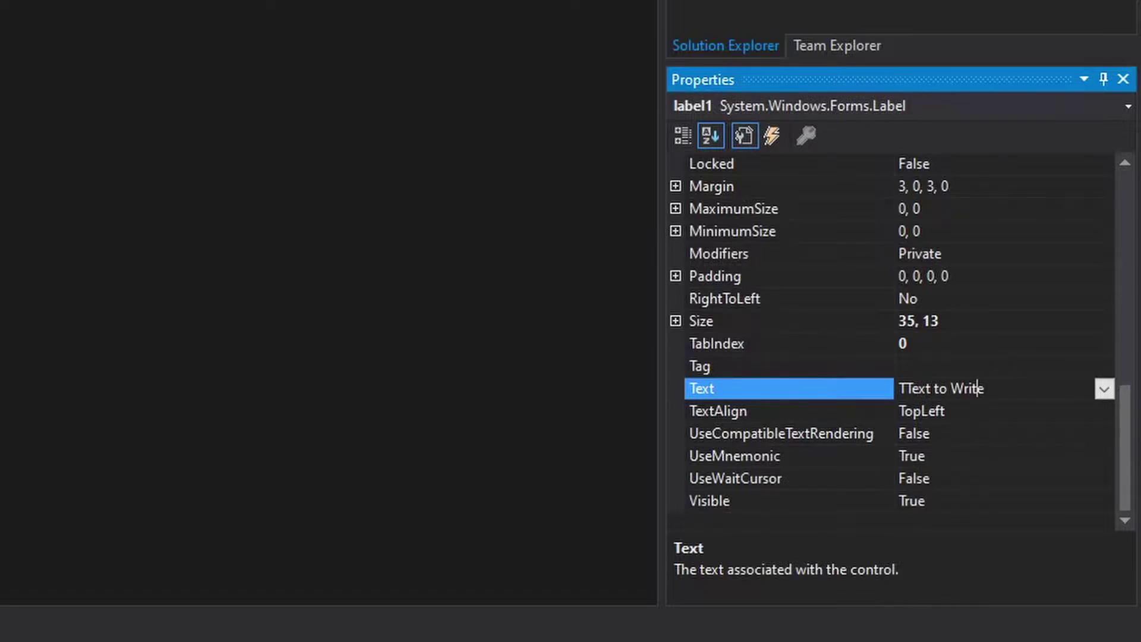
{"action": "key", "text": "Return"}
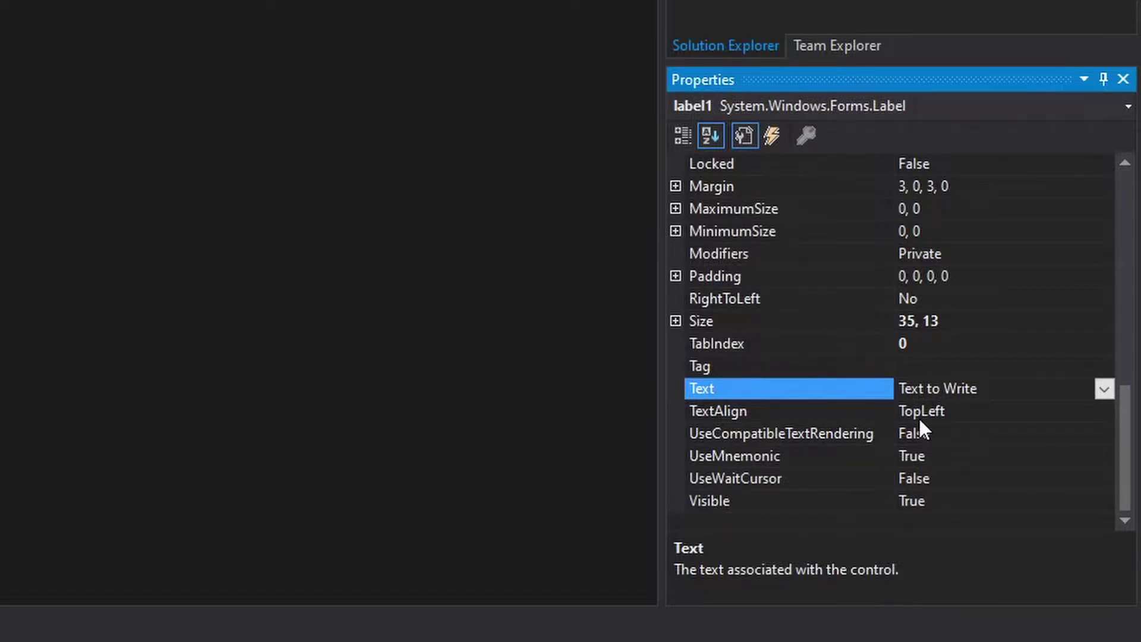
{"action": "scroll", "coordinate": [918, 307], "scroll_direction": "up", "scroll_amount": 4}
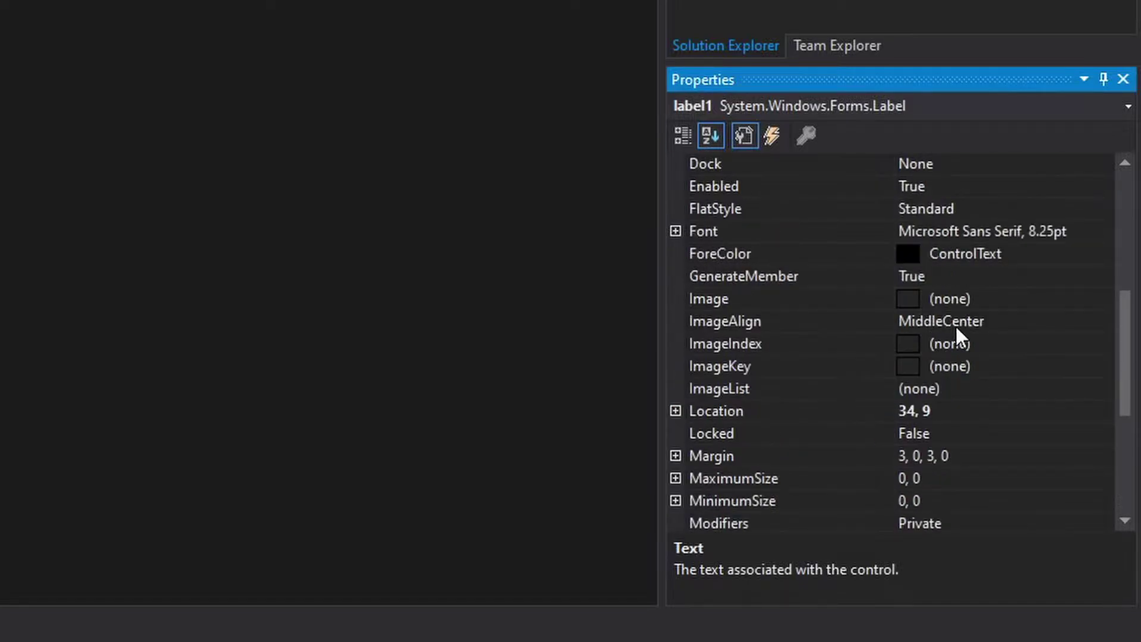
{"action": "left_click", "coordinate": [1070, 208]}
{"action": "left_click", "coordinate": [1084, 234]}
Set the label's font to Microsoft YaHei UI, size 14
{"action": "left_click", "coordinate": [1105, 233]}
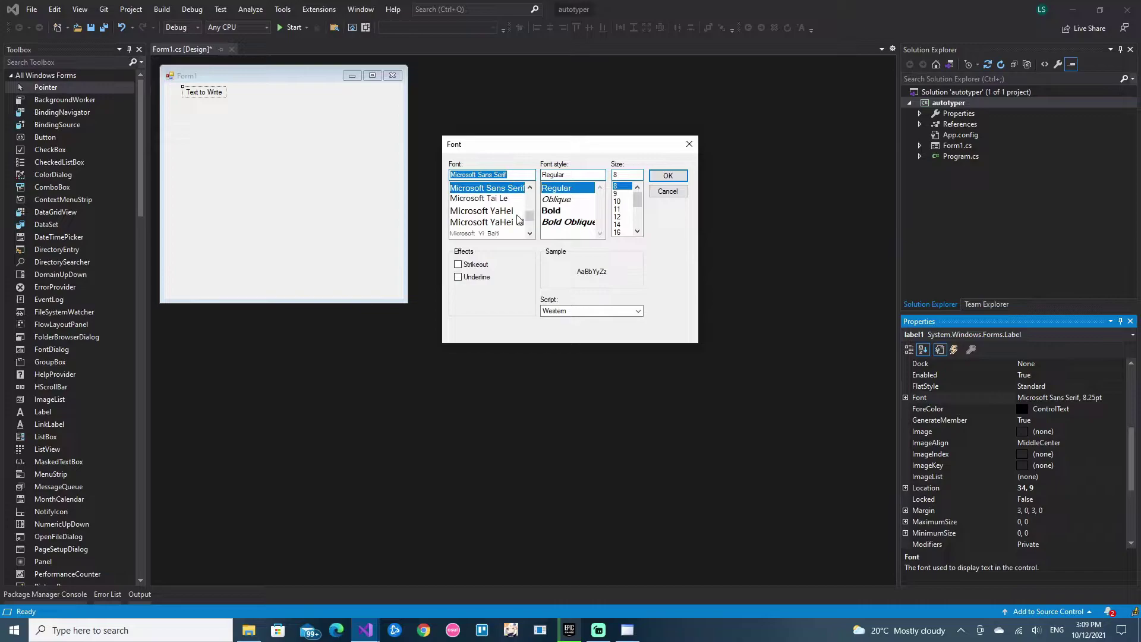
{"action": "left_click", "coordinate": [518, 223]}
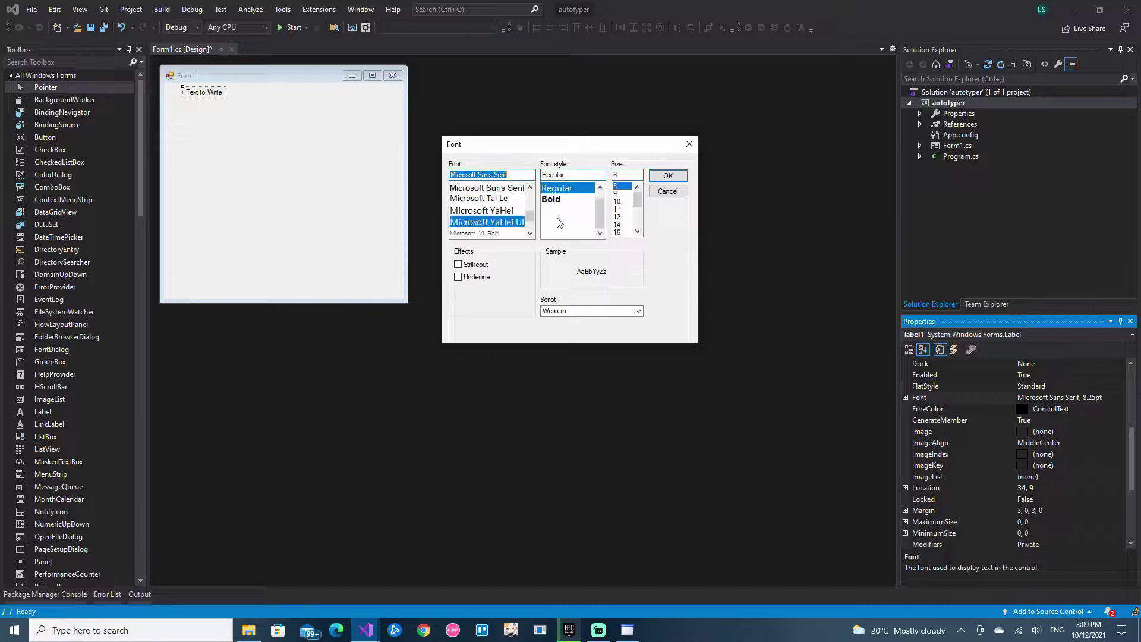
{"action": "left_click", "coordinate": [625, 223]}
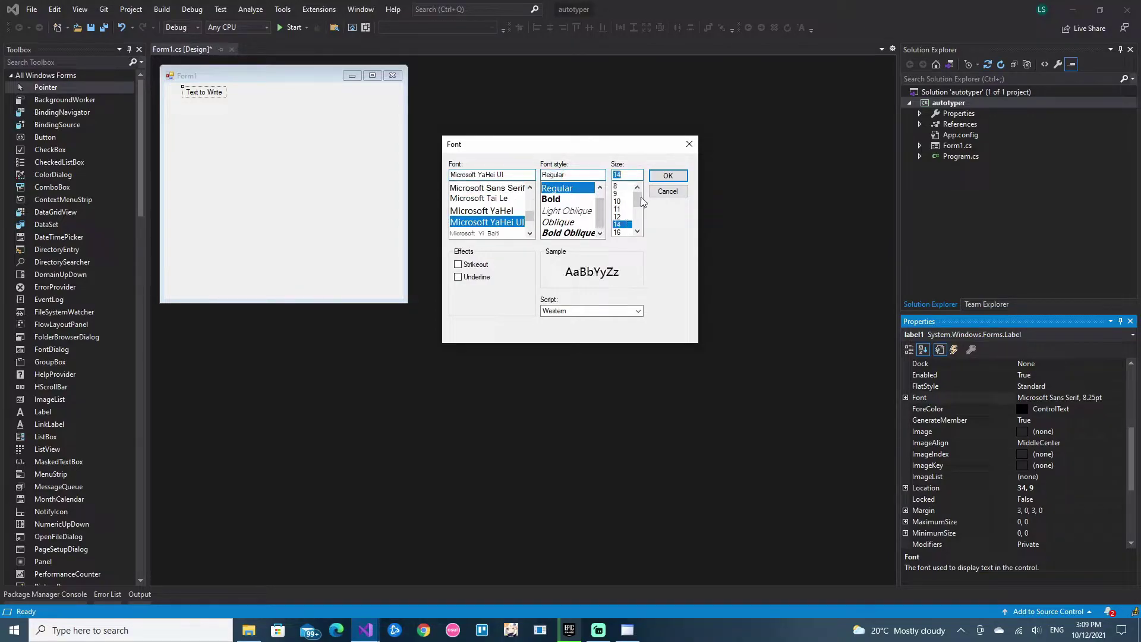
{"action": "left_click", "coordinate": [667, 177]}
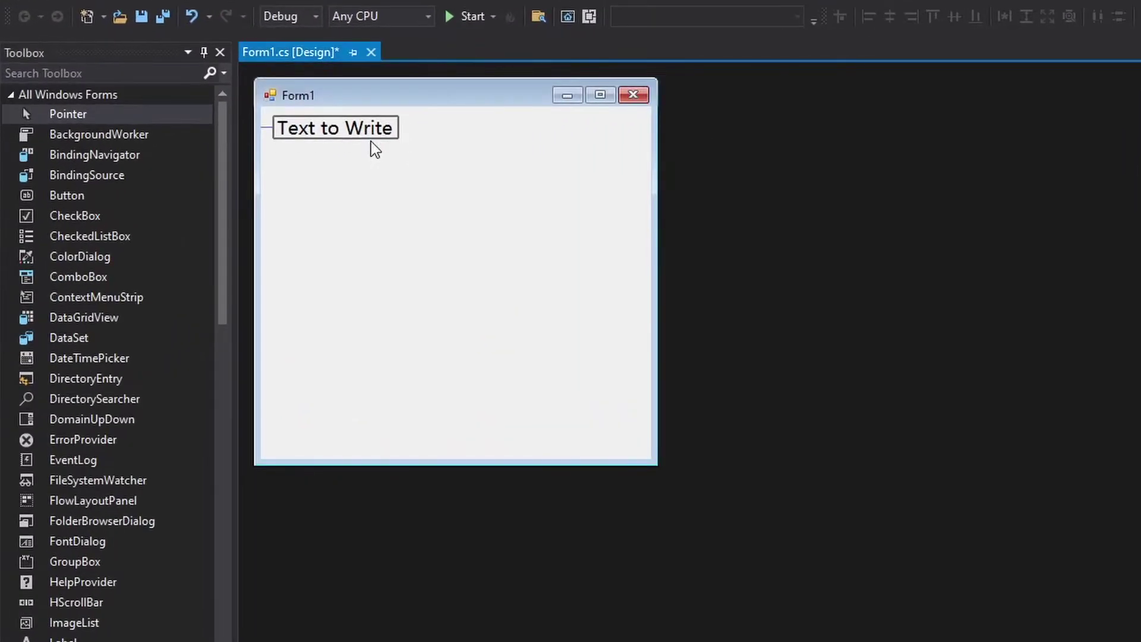
Add a rich text box below the heading and enlarge it
{"action": "left_click", "coordinate": [100, 74]}
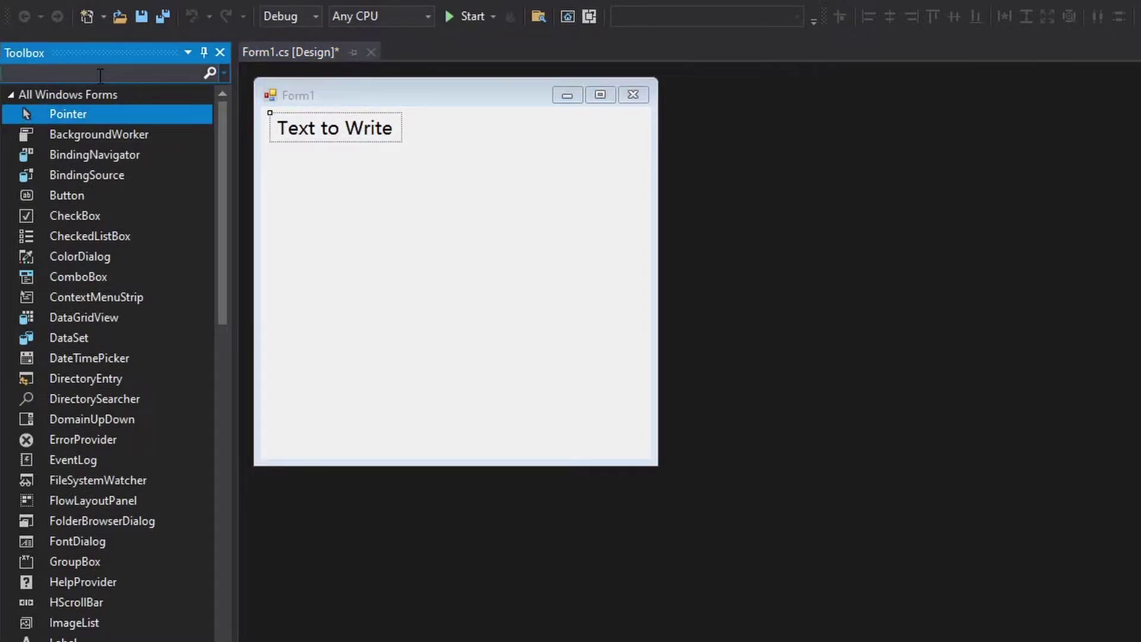
{"action": "type", "text": "rich"}
{"action": "left_click_drag", "start_coordinate": [84, 114], "coordinate": [261, 187]}
{"action": "mouse_move", "coordinate": [352, 277]}
{"action": "left_mouse_down"}
{"action": "mouse_move", "coordinate": [329, 224]}
{"action": "mouse_move", "coordinate": [360, 204]}
{"action": "mouse_move", "coordinate": [326, 196]}
{"action": "mouse_move", "coordinate": [326, 185]}
{"action": "left_mouse_up"}
{"action": "key", "text": "ctrl+z"}
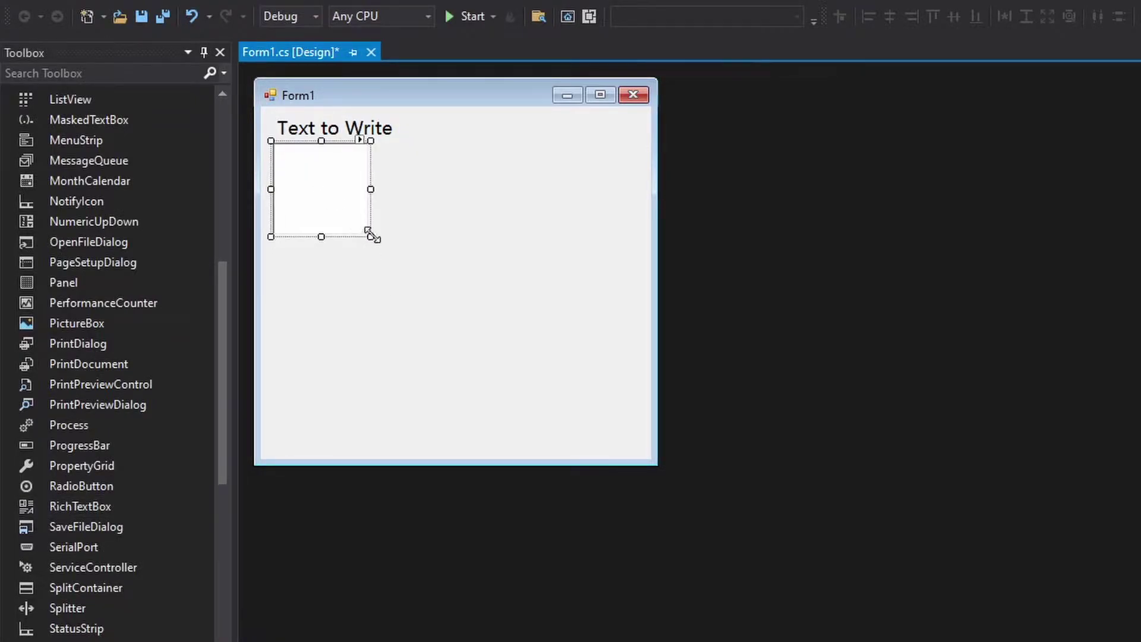
{"action": "mouse_move", "coordinate": [372, 236]}
{"action": "left_mouse_down"}
{"action": "mouse_move", "coordinate": [473, 324]}
{"action": "mouse_move", "coordinate": [479, 374]}
{"action": "mouse_move", "coordinate": [512, 377]}
{"action": "left_mouse_up"}
Center the heading, paste a copy of the label below the box, and clear its text
{"action": "left_click_drag", "start_coordinate": [350, 127], "coordinate": [410, 130]}
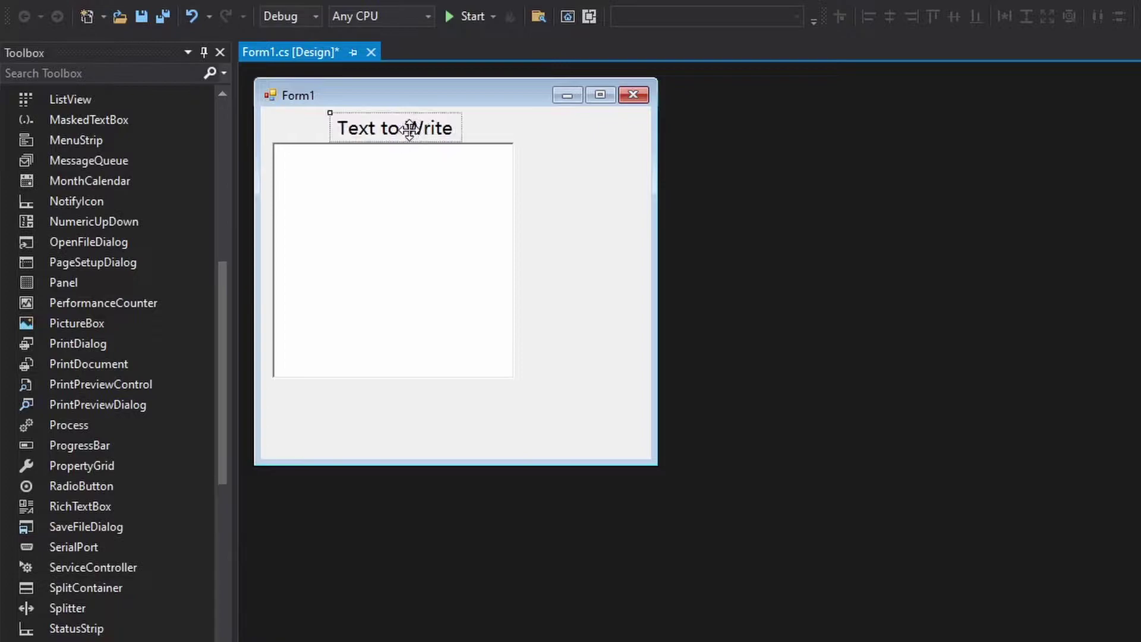
{"action": "key", "text": "ctrl+c"}
{"action": "key", "text": "ctrl+v"}
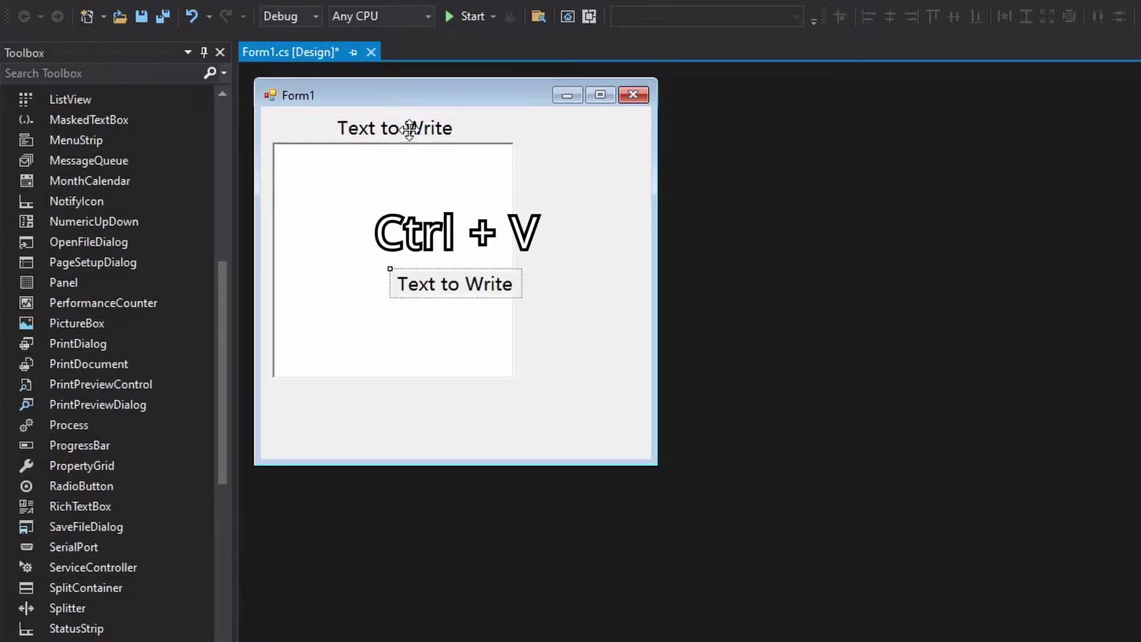
{"action": "left_click_drag", "start_coordinate": [449, 288], "coordinate": [340, 410]}
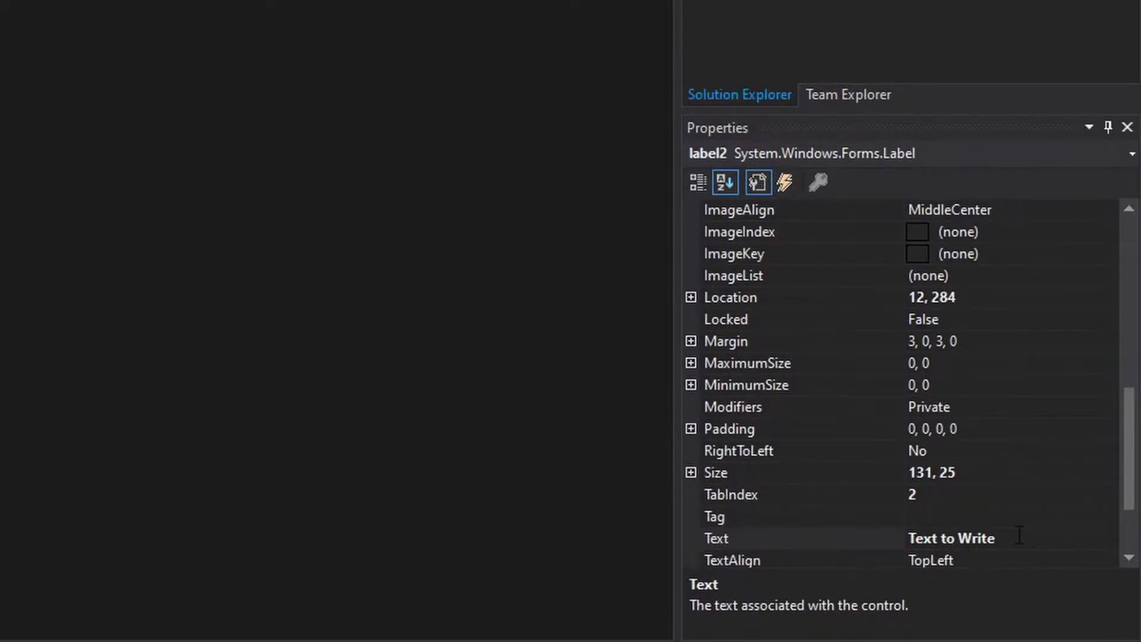
{"action": "left_click", "coordinate": [1018, 535]}
{"action": "key", "text": "BackSpace"}
{"action": "key", "text": "BackSpace"}
{"action": "key", "text": "BackSpace"}
{"action": "type", "text": "Delay"}
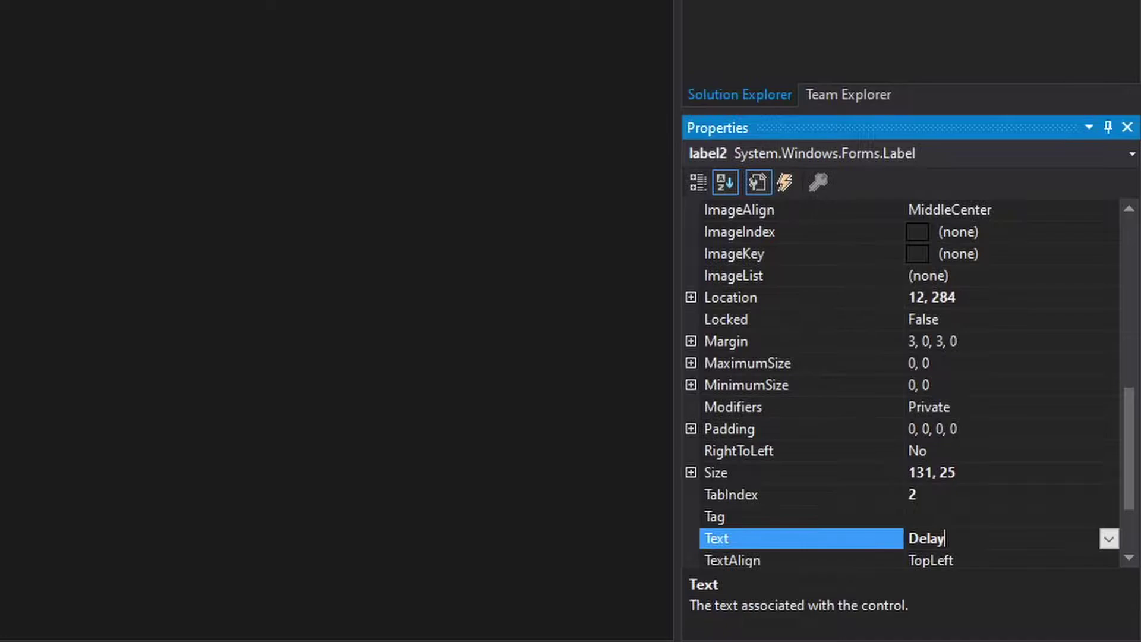
{"action": "type", "text": ":"}
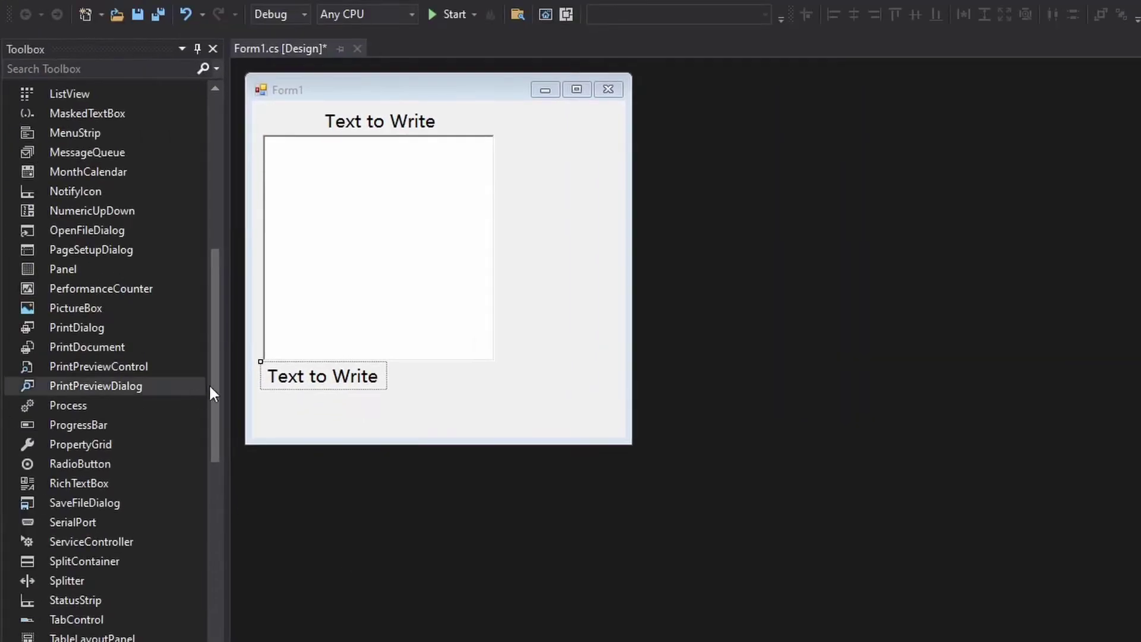
Add a widened numeric up-down delay field beside 'Delay:', set its Maximum, and shrink the form
{"action": "left_click", "coordinate": [503, 381]}
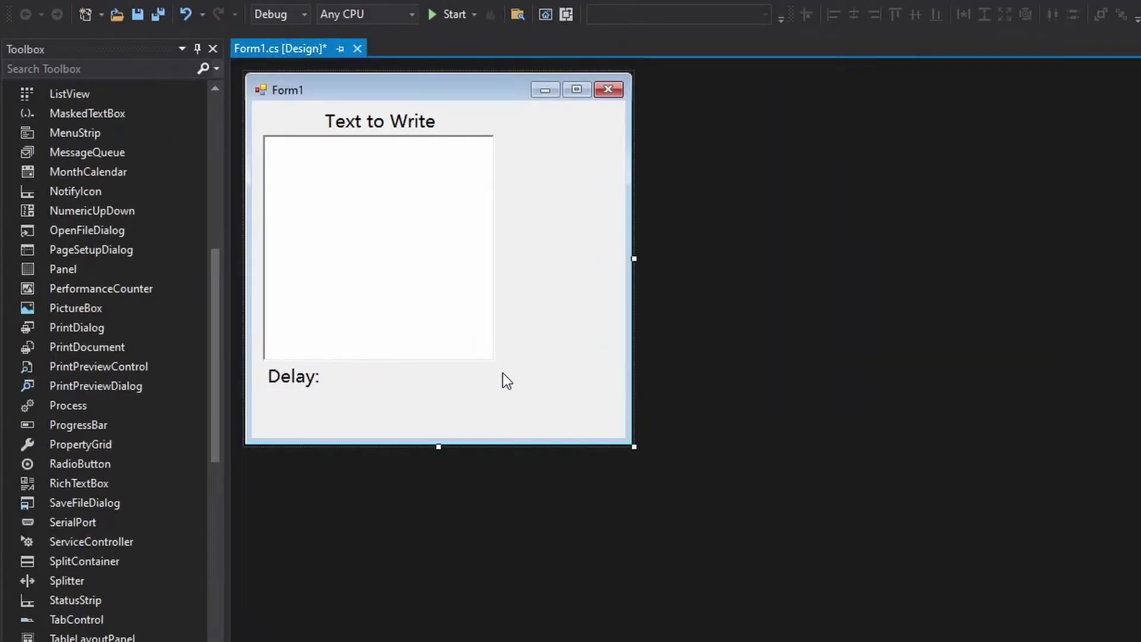
{"action": "left_click", "coordinate": [63, 69]}
{"action": "type", "text": "numer"}
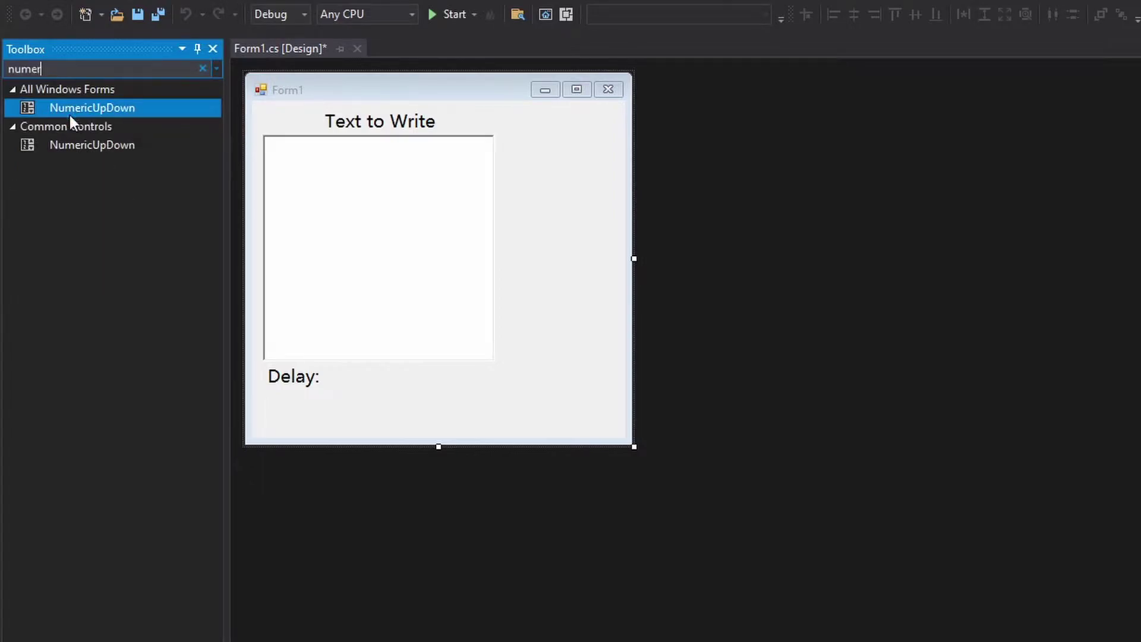
{"action": "left_click_drag", "start_coordinate": [69, 112], "coordinate": [352, 381]}
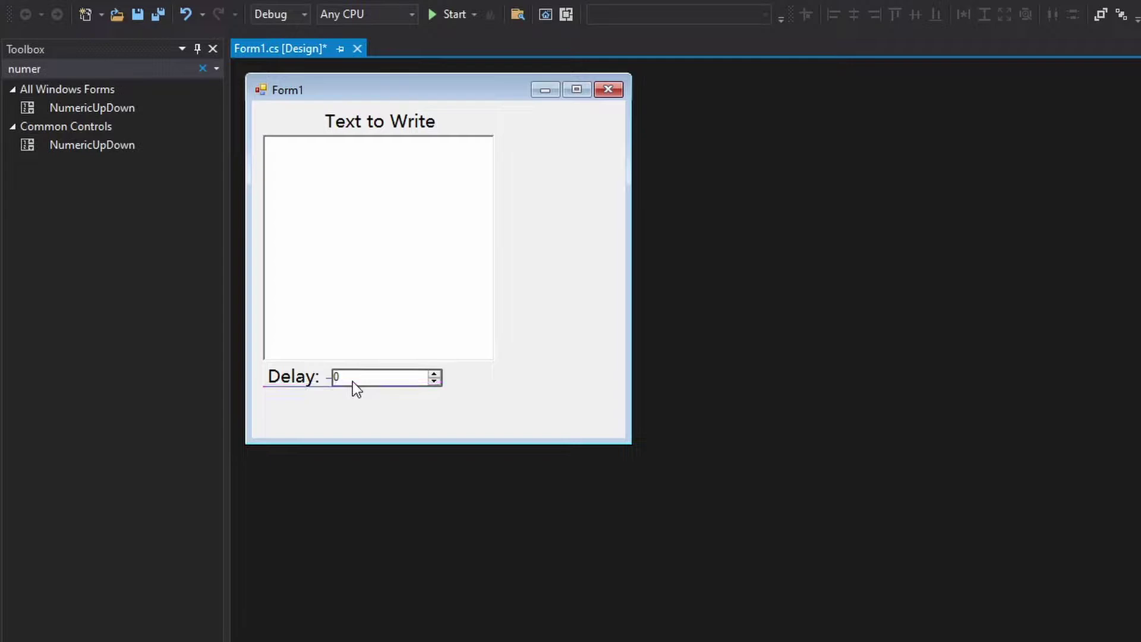
{"action": "left_click_drag", "start_coordinate": [443, 378], "coordinate": [496, 380]}
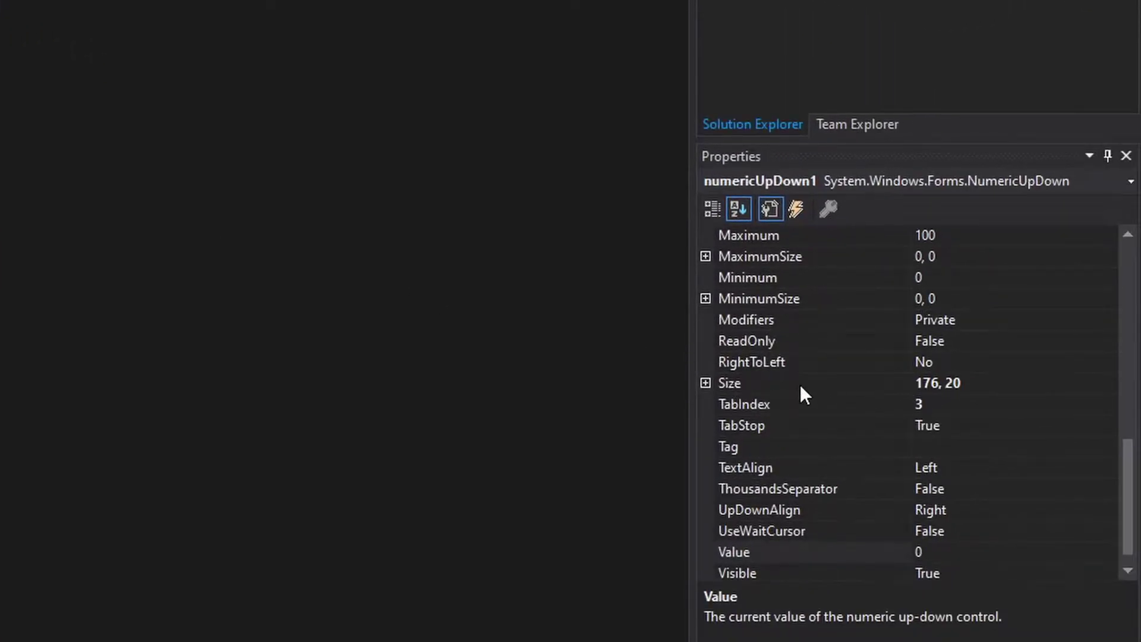
{"action": "scroll", "coordinate": [820, 387], "scroll_direction": "down", "scroll_amount": 1}
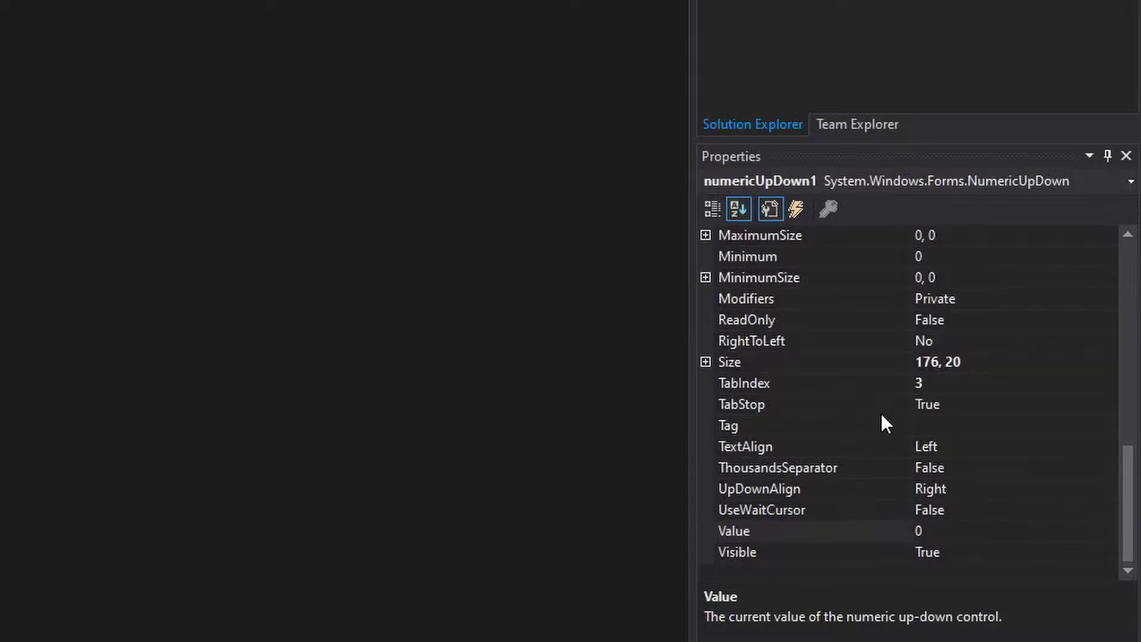
{"action": "scroll", "coordinate": [780, 511], "scroll_direction": "up", "scroll_amount": 2}
{"action": "scroll", "coordinate": [838, 393], "scroll_direction": "up", "scroll_amount": 1}
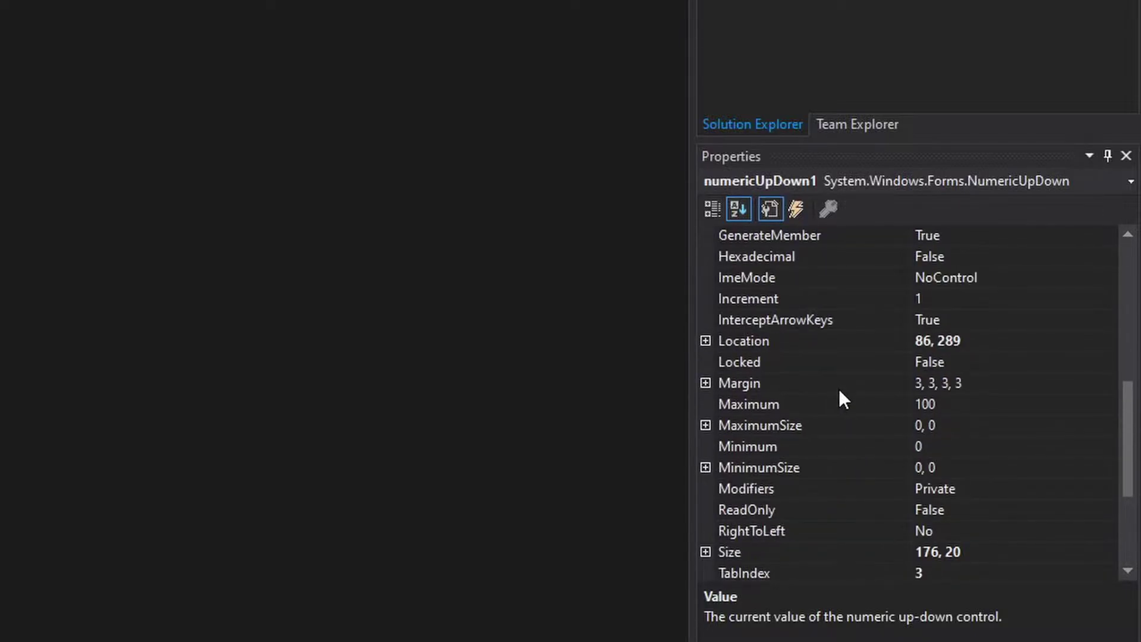
{"action": "left_click", "coordinate": [963, 407]}
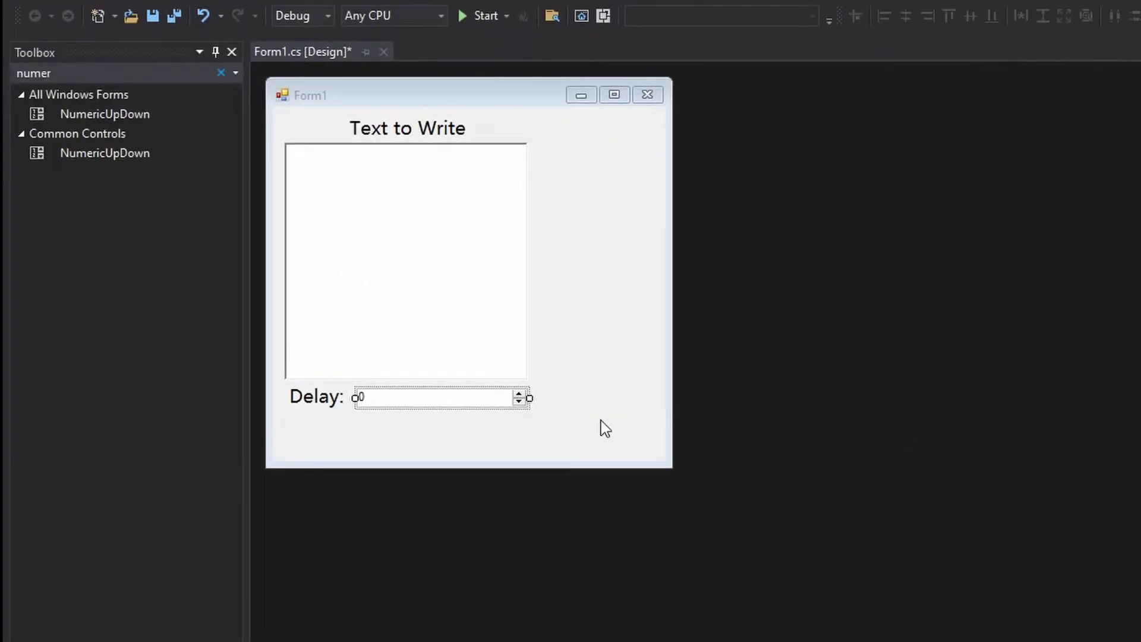
{"action": "left_click", "coordinate": [601, 420]}
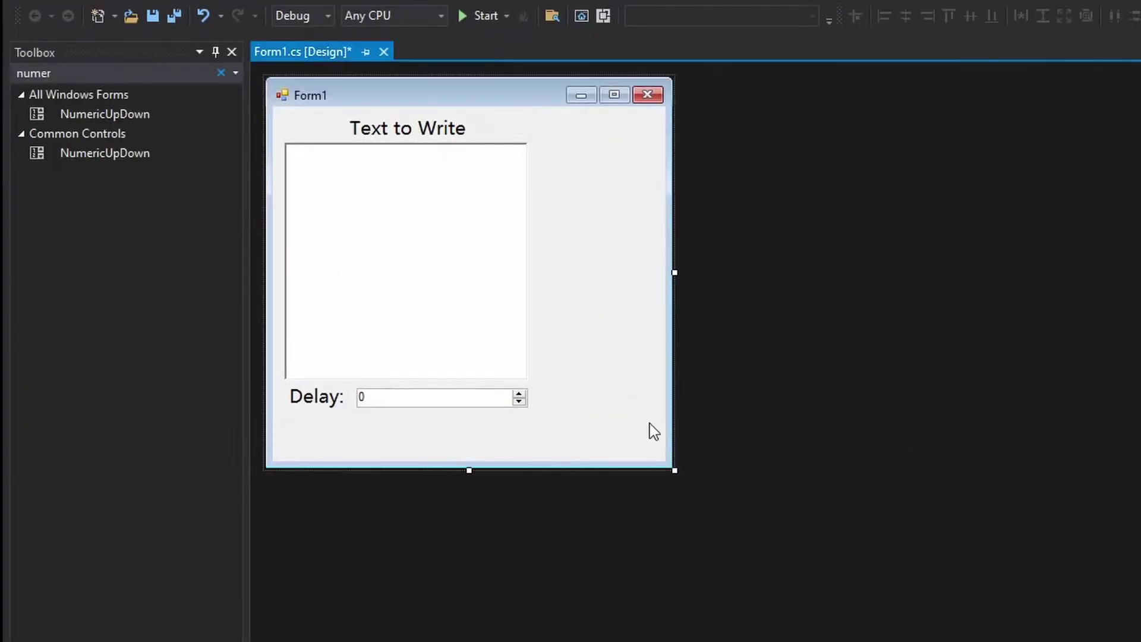
{"action": "left_click_drag", "start_coordinate": [670, 470], "coordinate": [545, 430]}
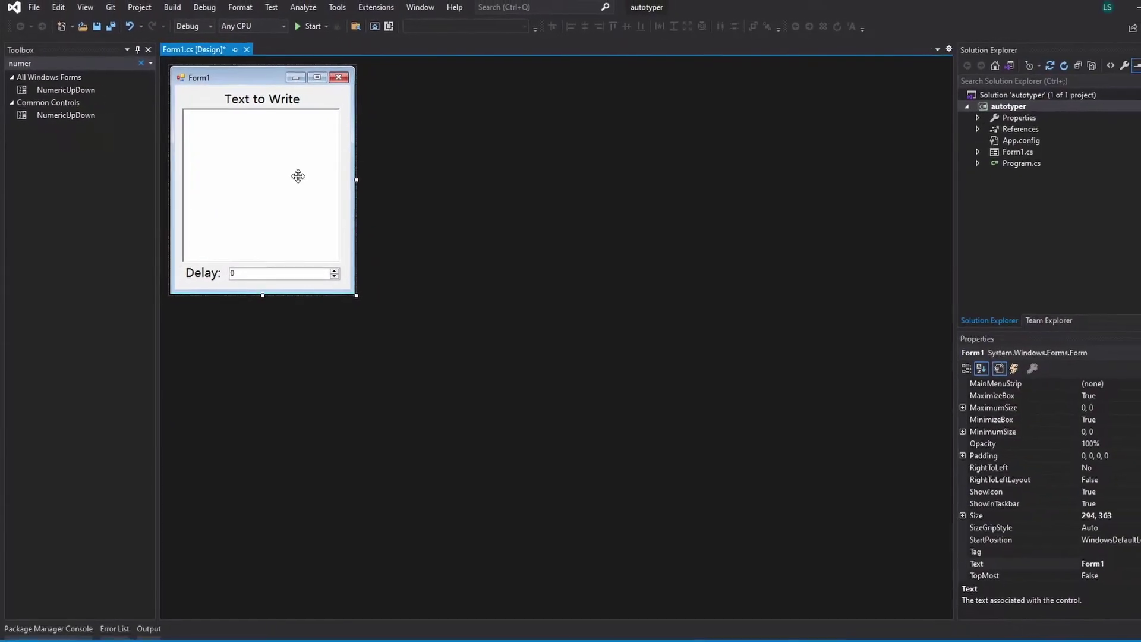
Change richTextBox1's BorderStyle from Fixed3D to FixedSingle
{"action": "left_click", "coordinate": [298, 173]}
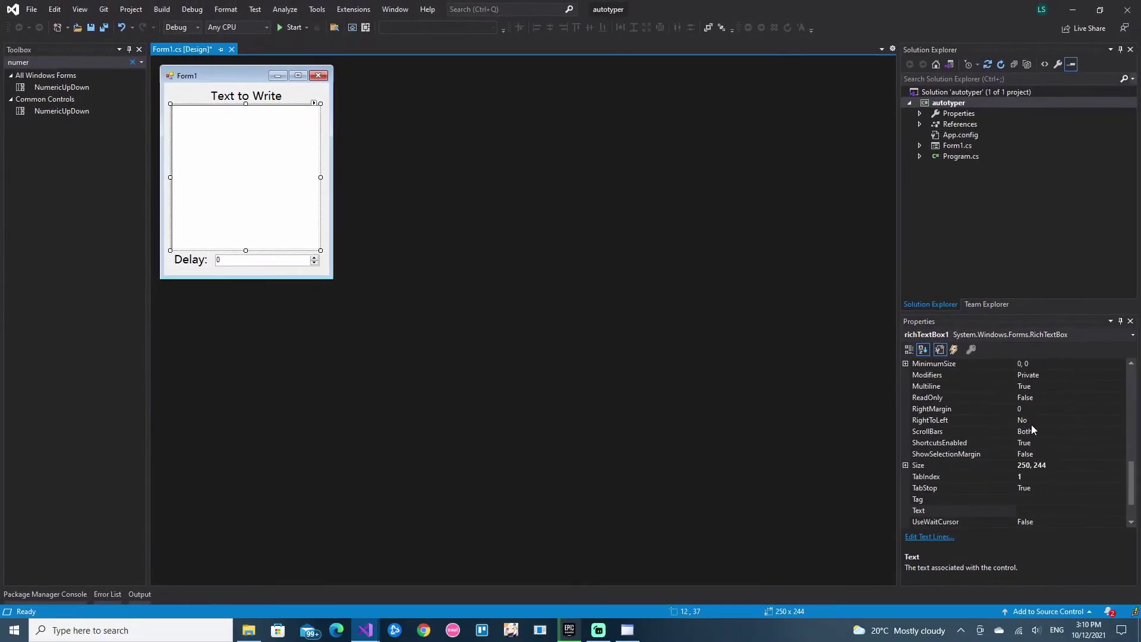
{"action": "scroll", "coordinate": [1031, 425], "scroll_direction": "up", "scroll_amount": 3}
{"action": "scroll", "coordinate": [1025, 419], "scroll_direction": "up", "scroll_amount": 3}
{"action": "scroll", "coordinate": [1021, 410], "scroll_direction": "down", "scroll_amount": 2}
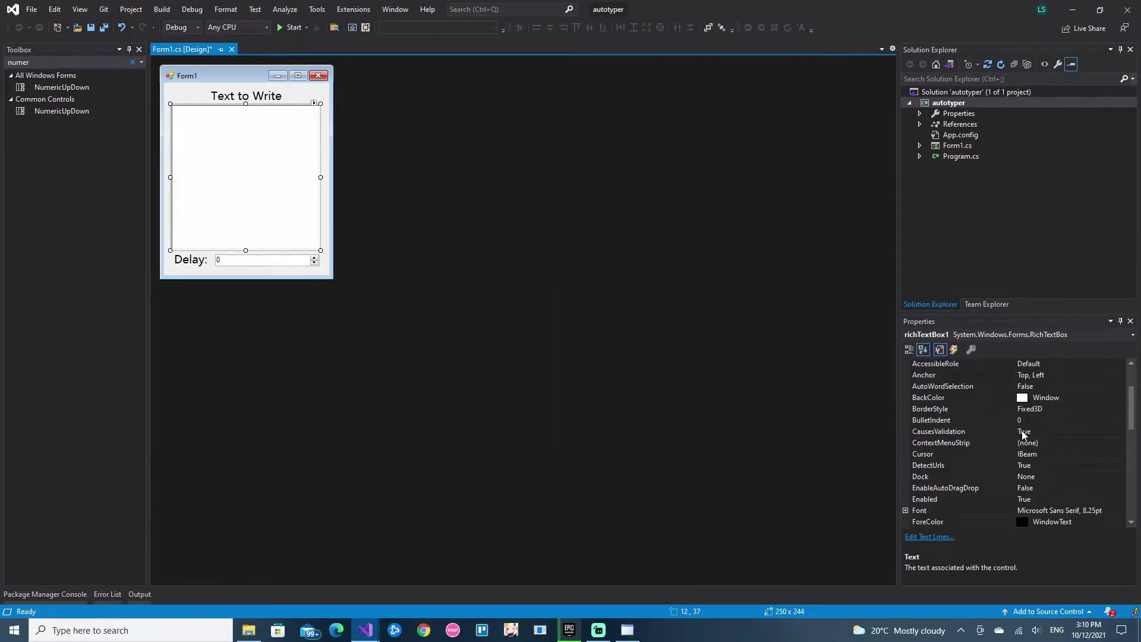
{"action": "scroll", "coordinate": [1022, 433], "scroll_direction": "up", "scroll_amount": 1}
{"action": "left_click", "coordinate": [1051, 443]}
{"action": "left_click", "coordinate": [1121, 444]}
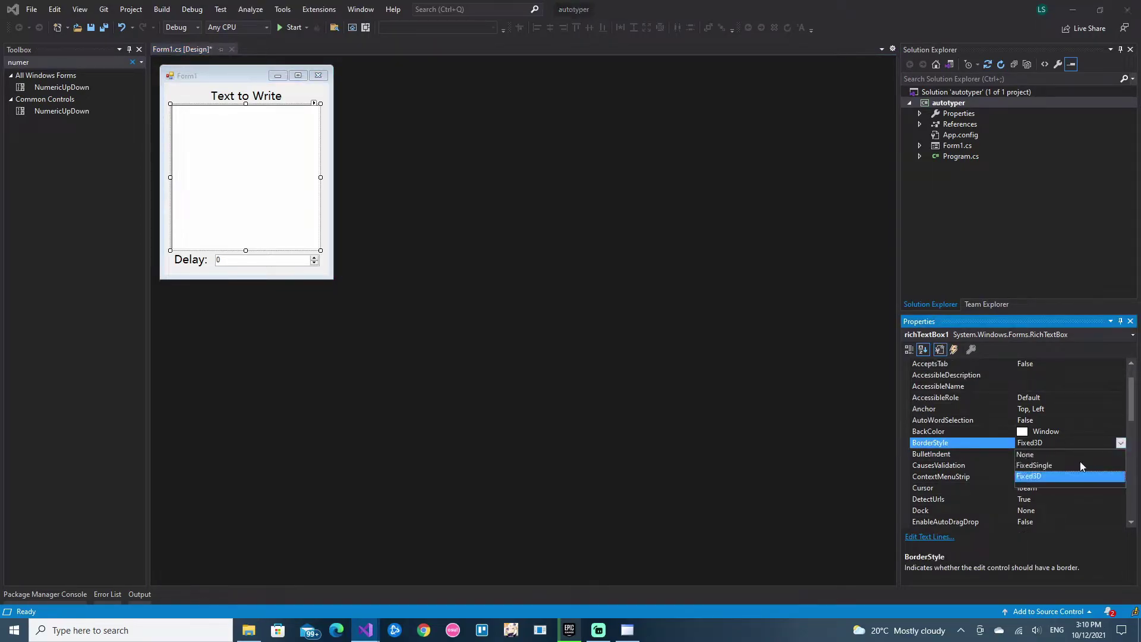
{"action": "left_click", "coordinate": [1097, 466]}
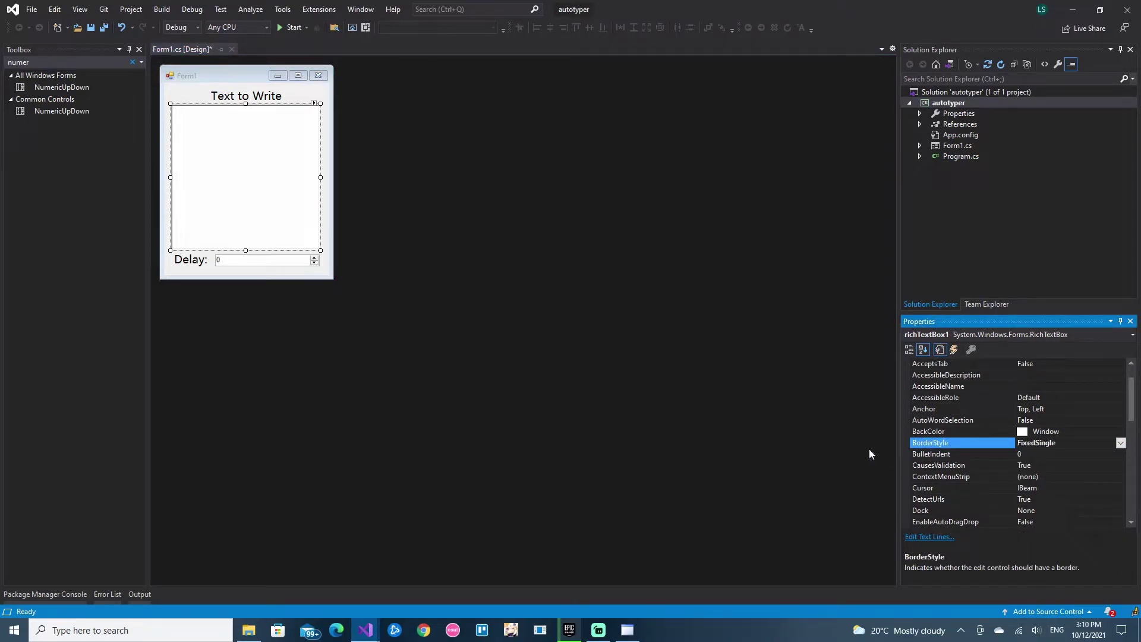
{"action": "left_click", "coordinate": [327, 111]}
{"action": "scroll", "coordinate": [1064, 436], "scroll_direction": "down", "scroll_amount": 2}
{"action": "scroll", "coordinate": [1068, 461], "scroll_direction": "down", "scroll_amount": 2}
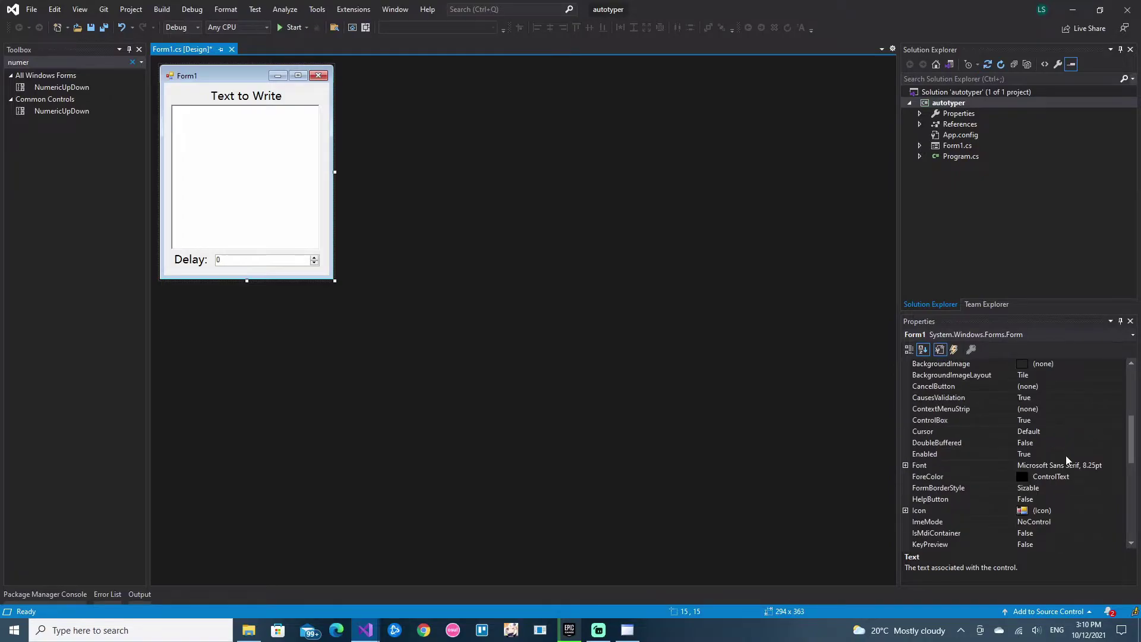
{"action": "scroll", "coordinate": [1068, 460], "scroll_direction": "up", "scroll_amount": 5}
Set Form1's BackColor to 45, 45, 65 and the 'Text to Write' label's ForeColor to White
{"action": "double_click", "coordinate": [1071, 535]}
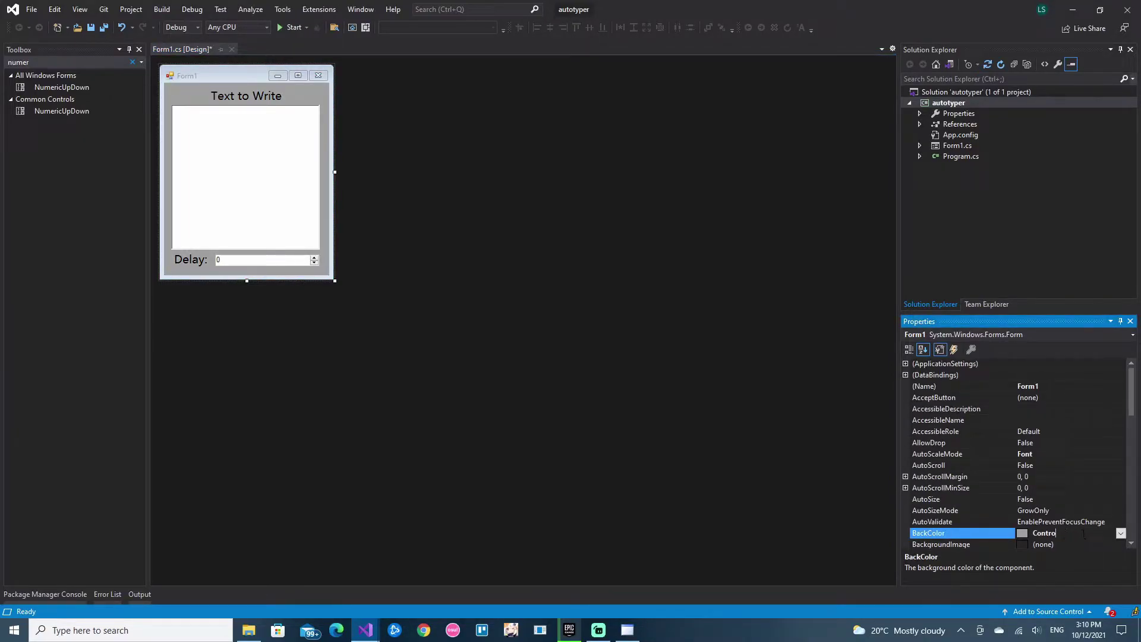
{"action": "type", "text": "45, 45, 65"}
{"action": "key", "text": "Return"}
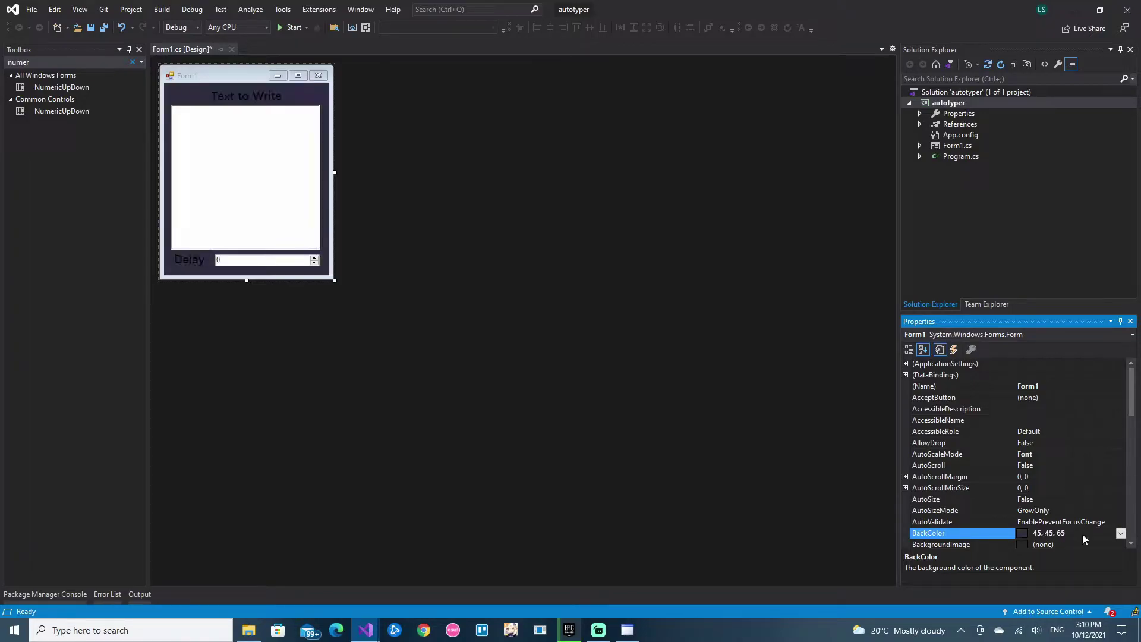
{"action": "left_click", "coordinate": [228, 101]}
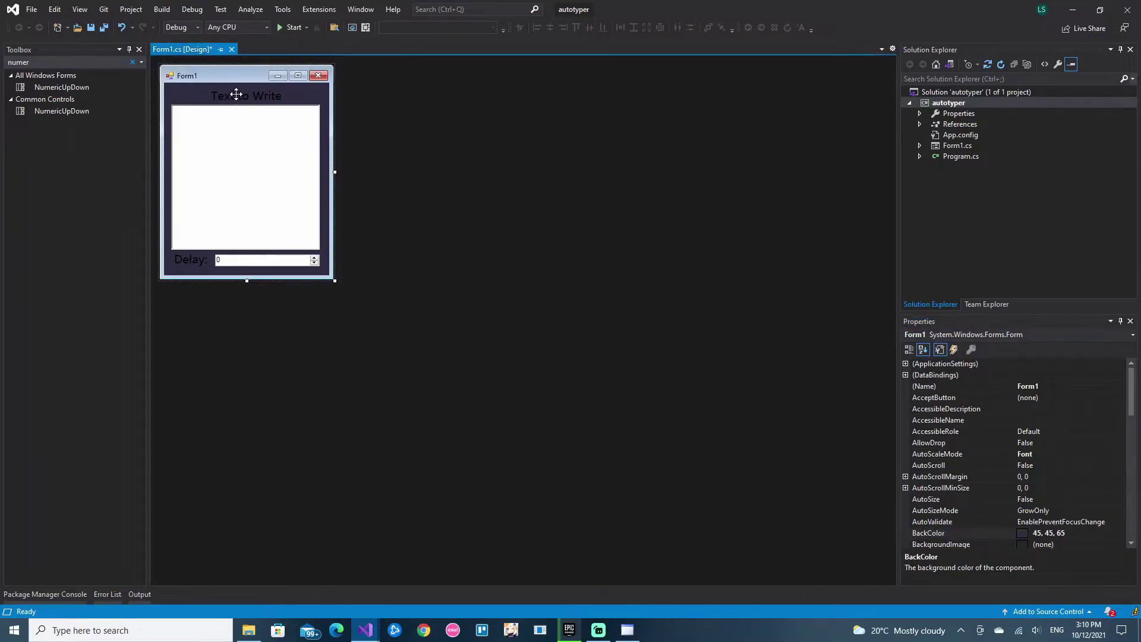
{"action": "scroll", "coordinate": [1082, 490], "scroll_direction": "down", "scroll_amount": 2}
{"action": "scroll", "coordinate": [1080, 483], "scroll_direction": "down", "scroll_amount": 4}
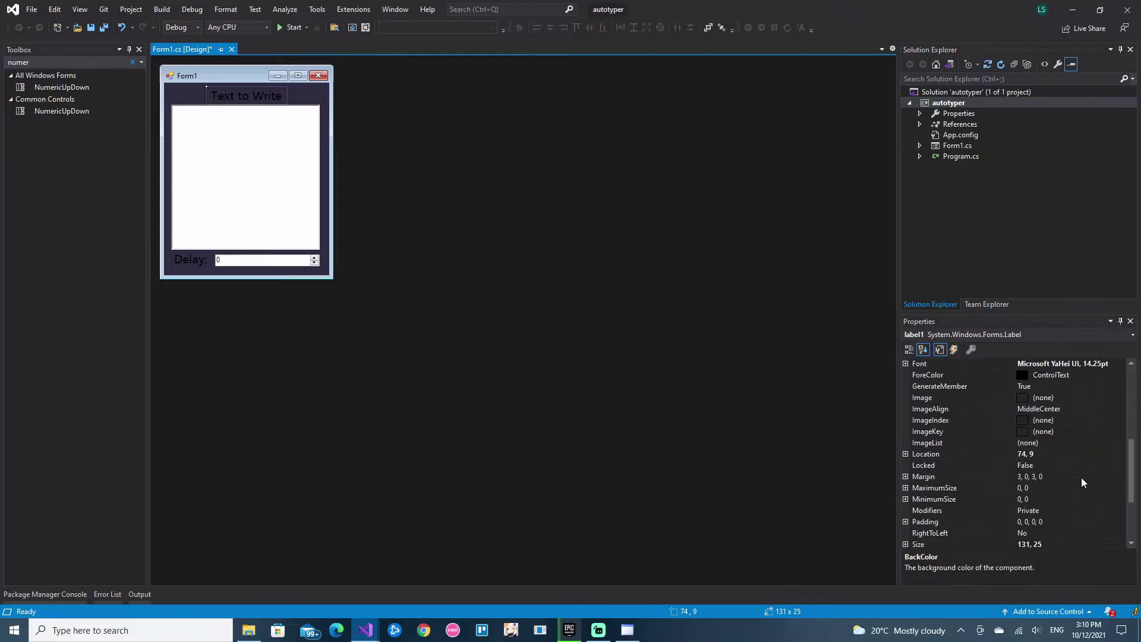
{"action": "scroll", "coordinate": [1082, 477], "scroll_direction": "up", "scroll_amount": 1}
{"action": "left_click", "coordinate": [1070, 408]}
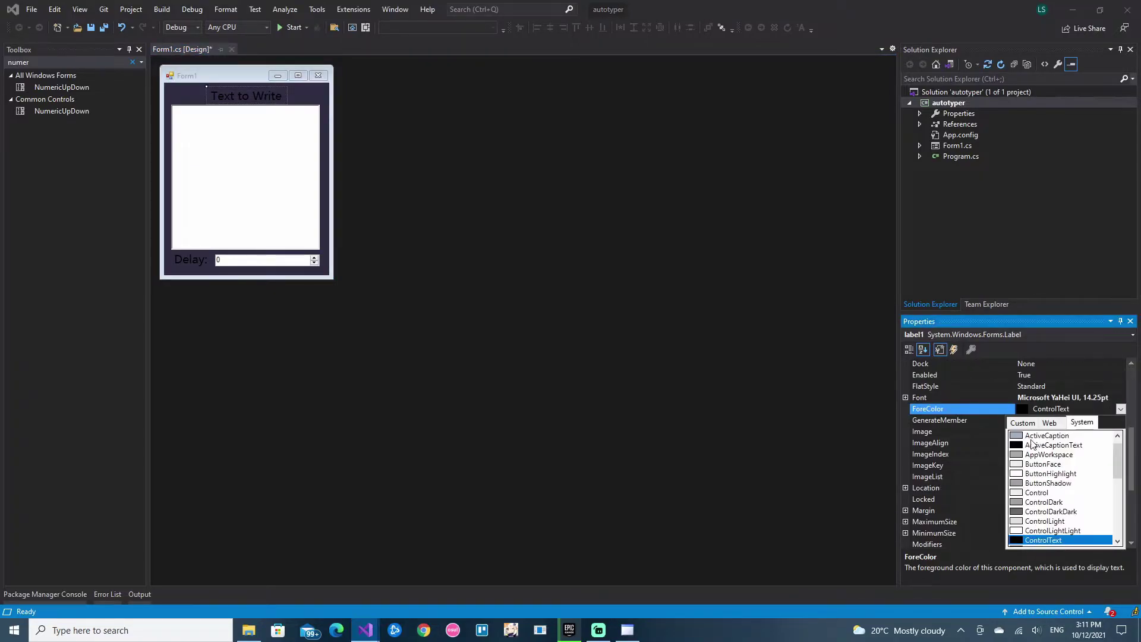
{"action": "left_click", "coordinate": [1024, 422]}
{"action": "left_click", "coordinate": [1022, 440]}
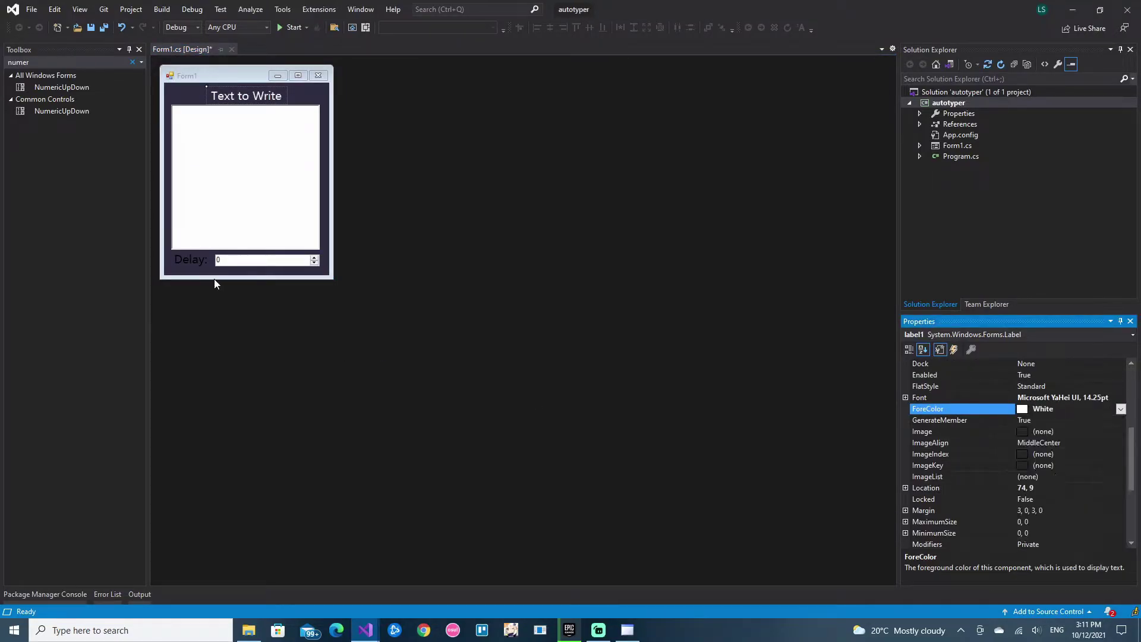
Set the 'Delay:' label's ForeColor to White as well
{"action": "left_click", "coordinate": [199, 259]}
{"action": "left_click", "coordinate": [1086, 410]}
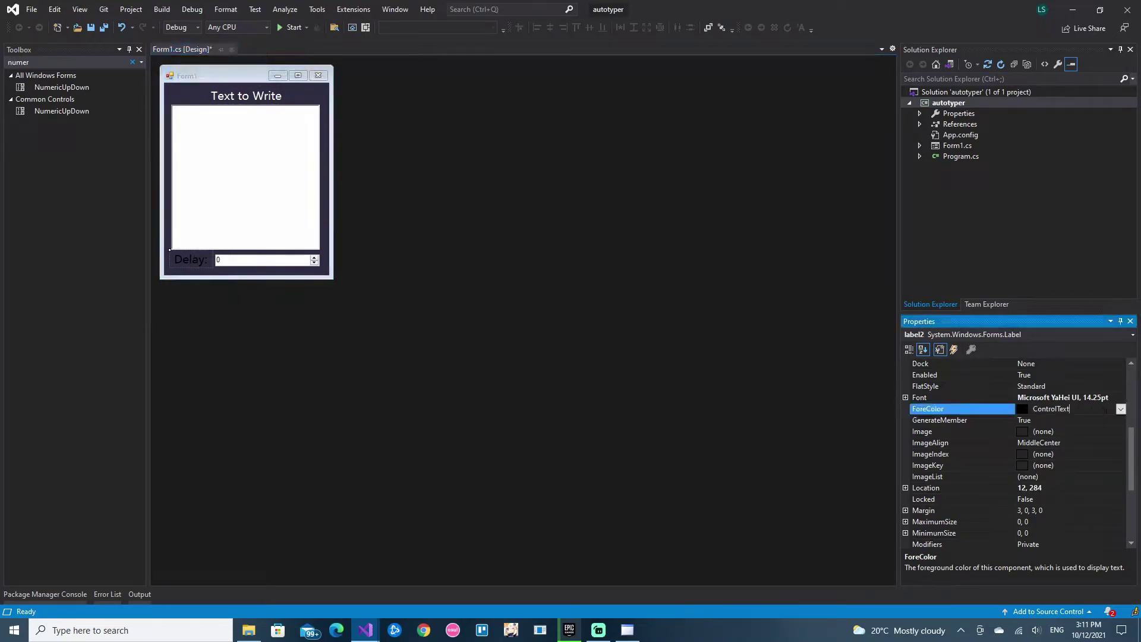
{"action": "left_click", "coordinate": [1122, 411]}
{"action": "left_click", "coordinate": [1024, 419]}
{"action": "left_click", "coordinate": [1022, 440]}
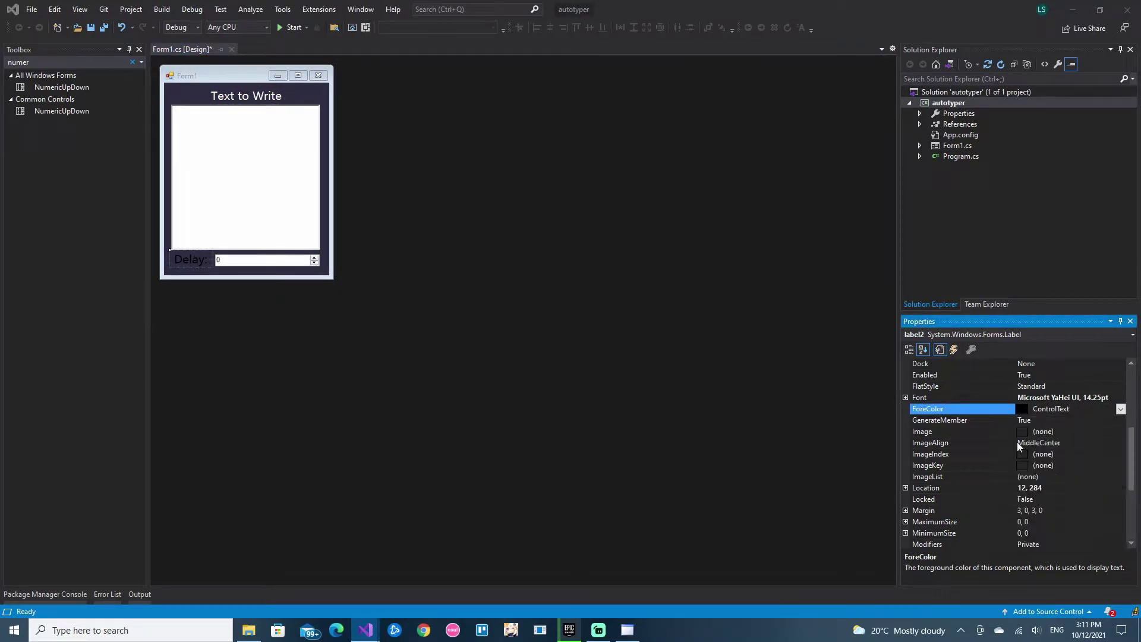
{"action": "left_click", "coordinate": [406, 365]}
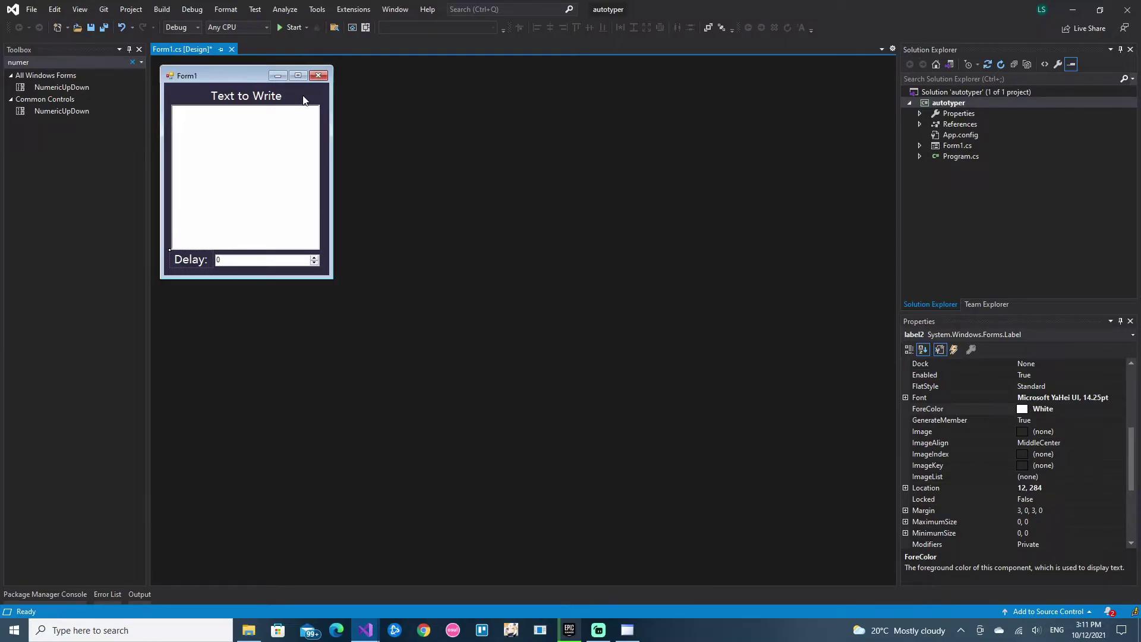
{"action": "type", "text": "ti"}
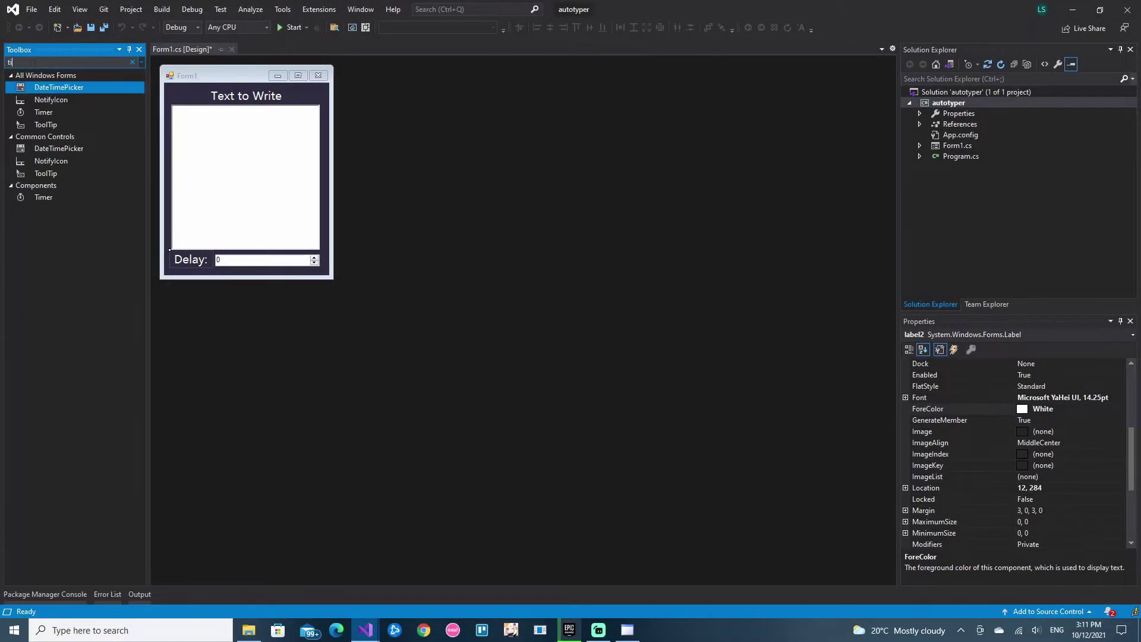
{"action": "type", "text": "mer"}
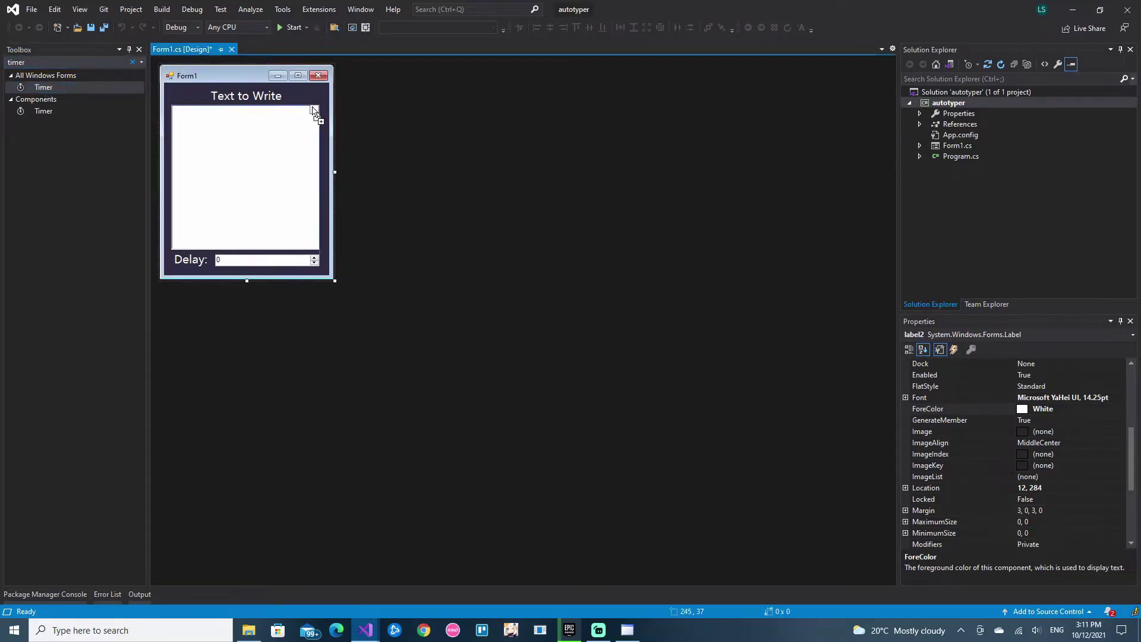
Drop a Timer component from the Toolbox onto Form1
{"action": "left_click_drag", "start_coordinate": [43, 87], "coordinate": [316, 112]}
{"action": "left_click", "coordinate": [179, 554]}
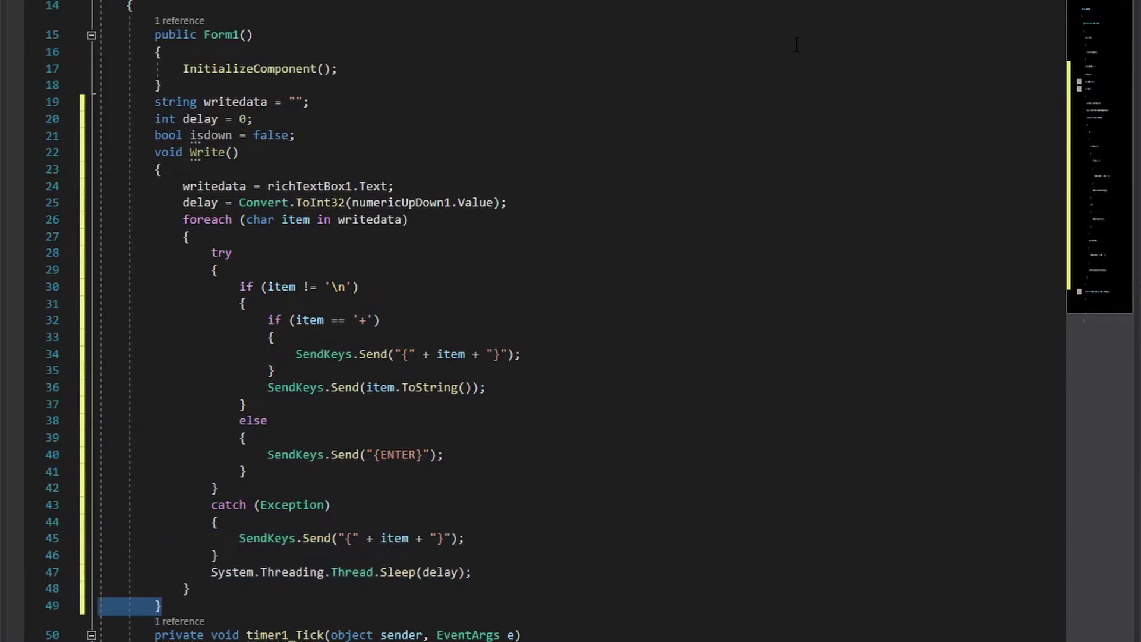
Leave the Write and timer1_Tick code and return to the Form1.cs [Design] view
{"action": "left_click", "coordinate": [516, 257]}
{"action": "scroll", "coordinate": [478, 326], "scroll_direction": "down", "scroll_amount": 2}
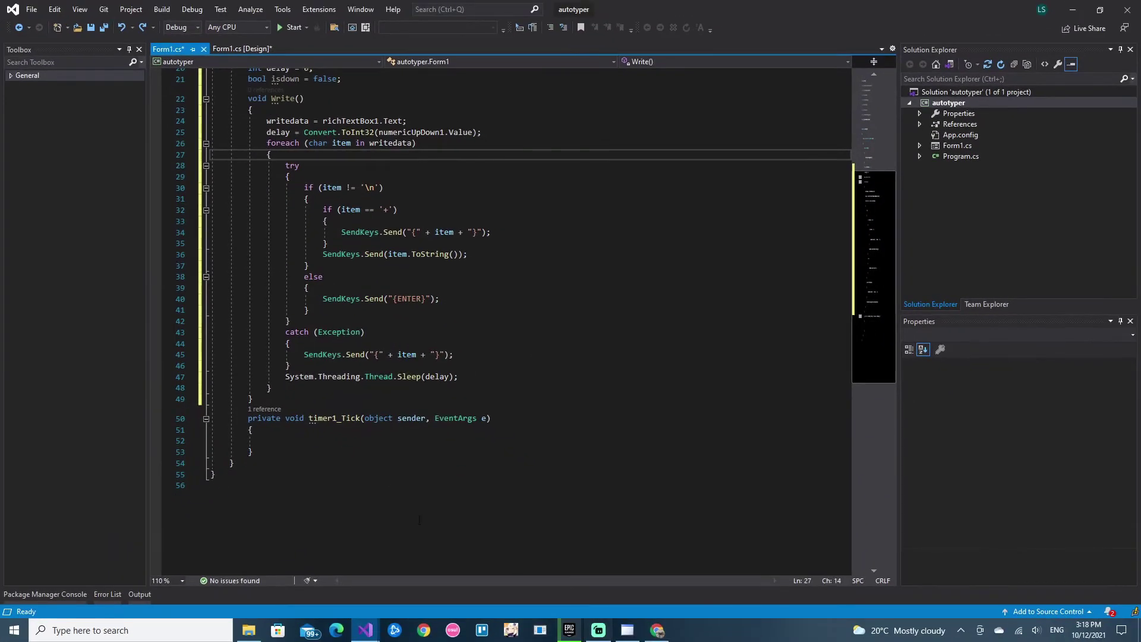
{"action": "left_click", "coordinate": [383, 431]}
{"action": "scroll", "coordinate": [397, 387], "scroll_direction": "up", "scroll_amount": 4}
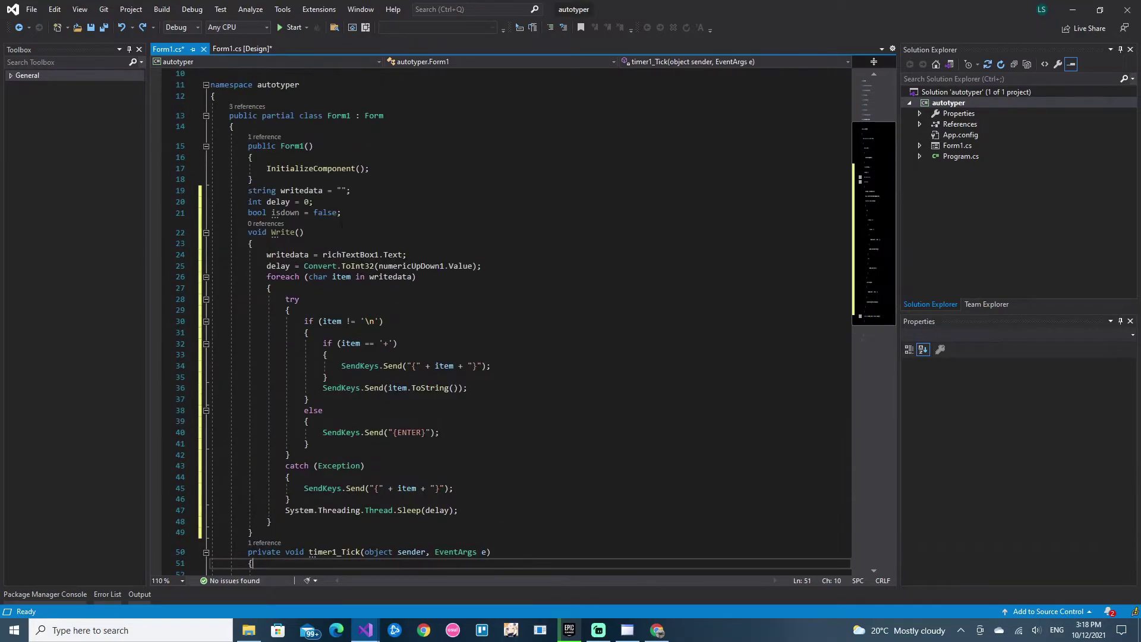
{"action": "left_click", "coordinate": [239, 49]}
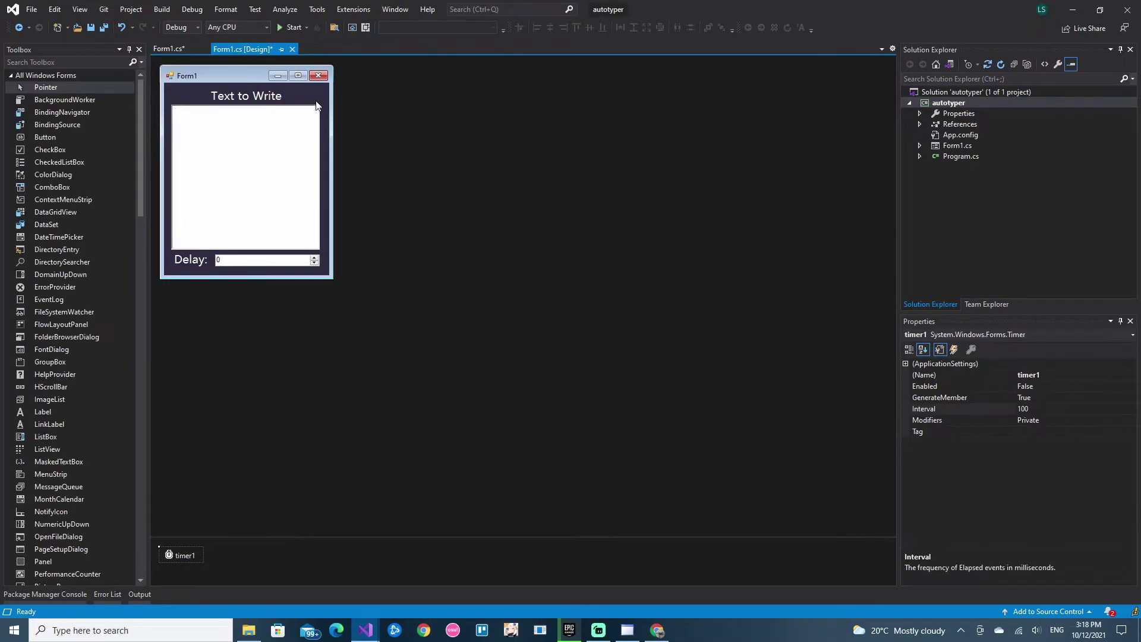
Create Form1_Load with timer1.Enabled = true, timer1.Interval = 10 and timer1.Start()
{"action": "double_click", "coordinate": [319, 96]}
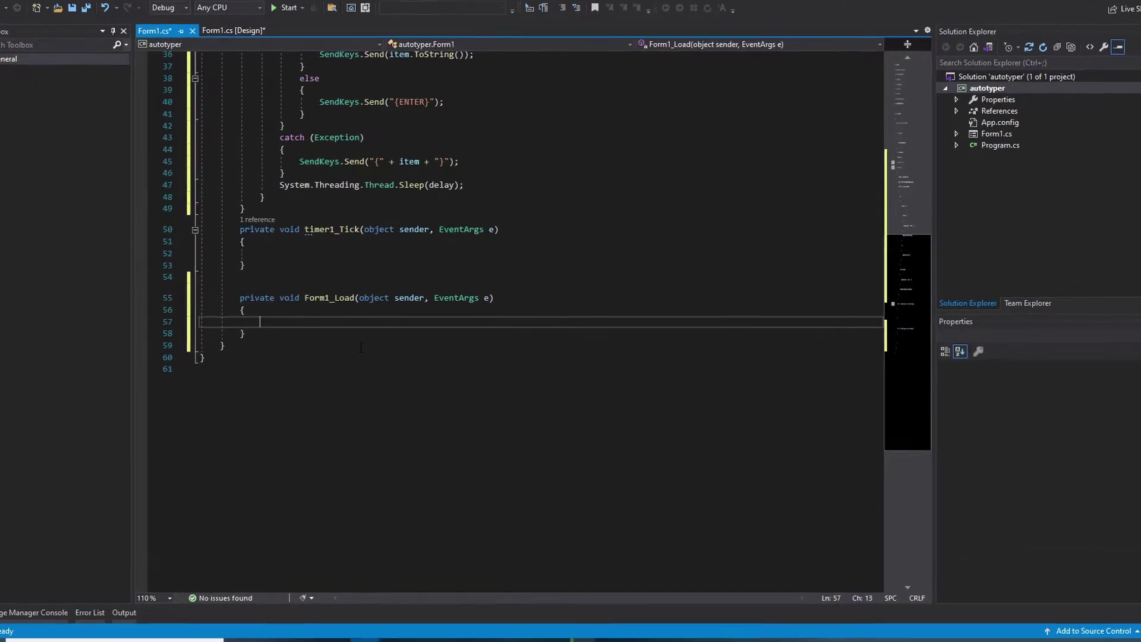
{"action": "type", "text": "timer1.Enab"}
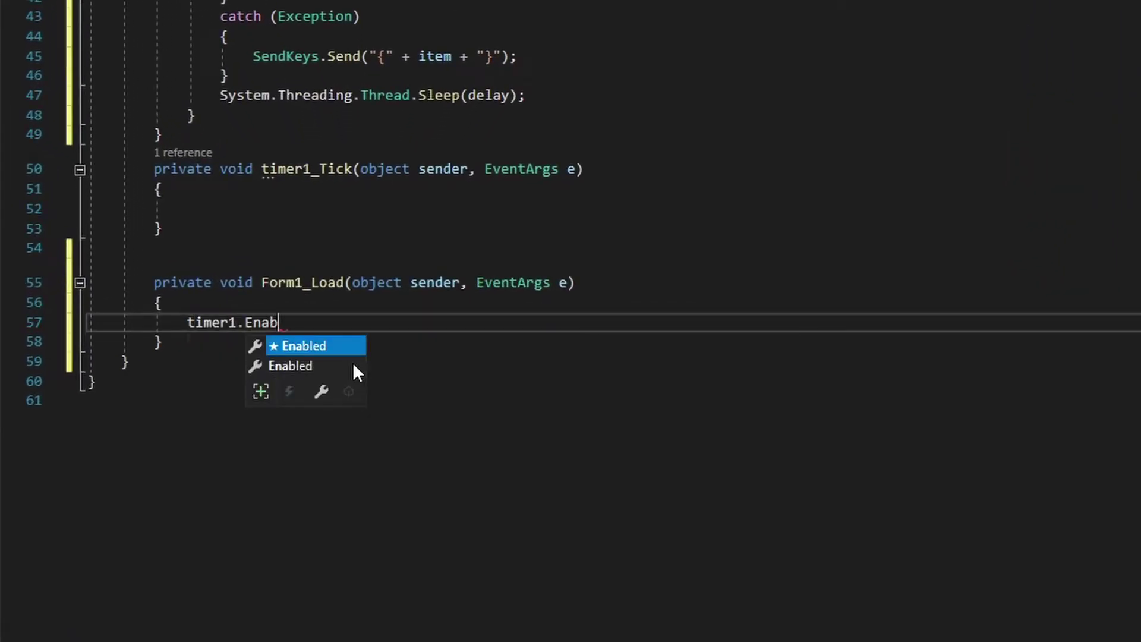
{"action": "key", "text": "Tab"}
{"action": "type", "text": "= true;"}
{"action": "key", "text": "Return"}
{"action": "type", "text": "ti"}
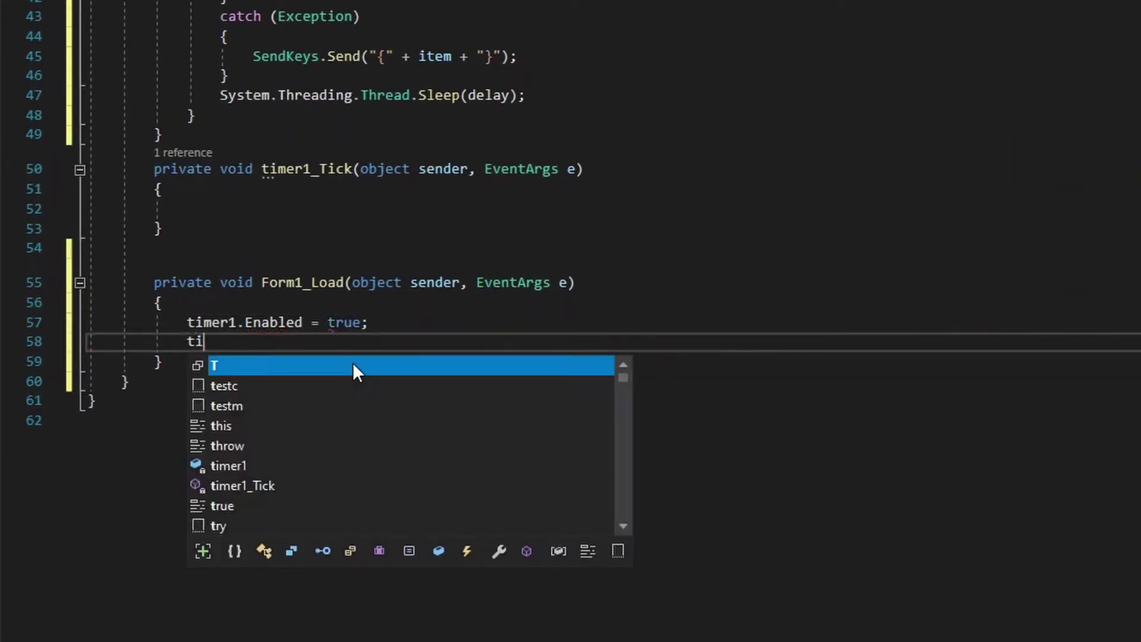
{"action": "type", "text": "mer1.Interv"}
{"action": "key", "text": "Tab"}
{"action": "type", "text": "= "}
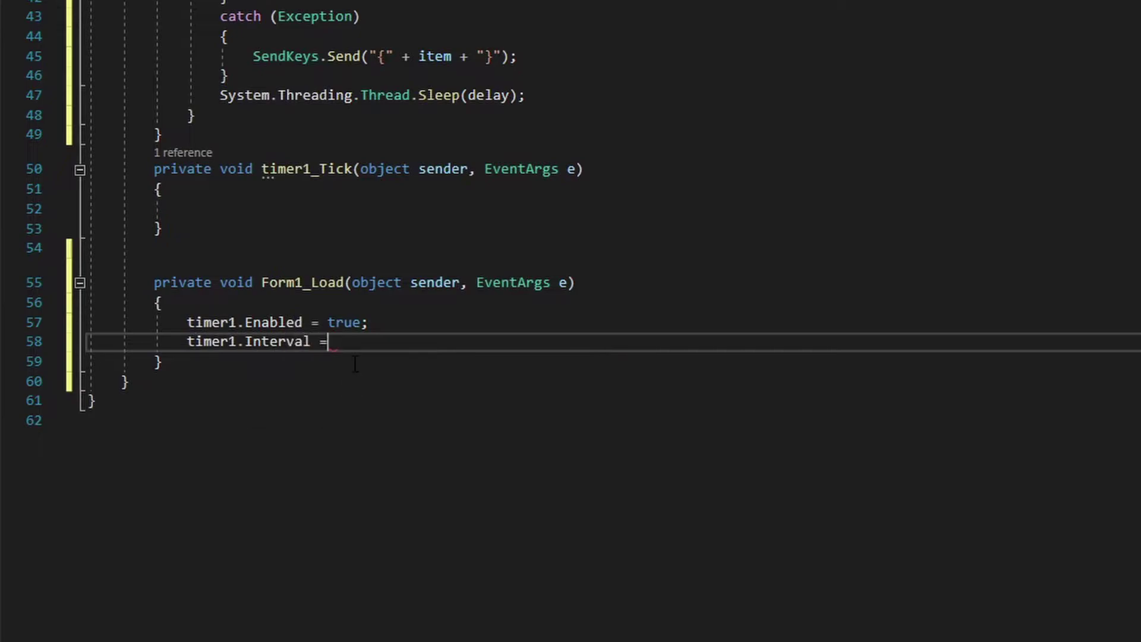
{"action": "type", "text": "10;"}
{"action": "key", "text": "Return"}
{"action": "type", "text": "timer1.Sta"}
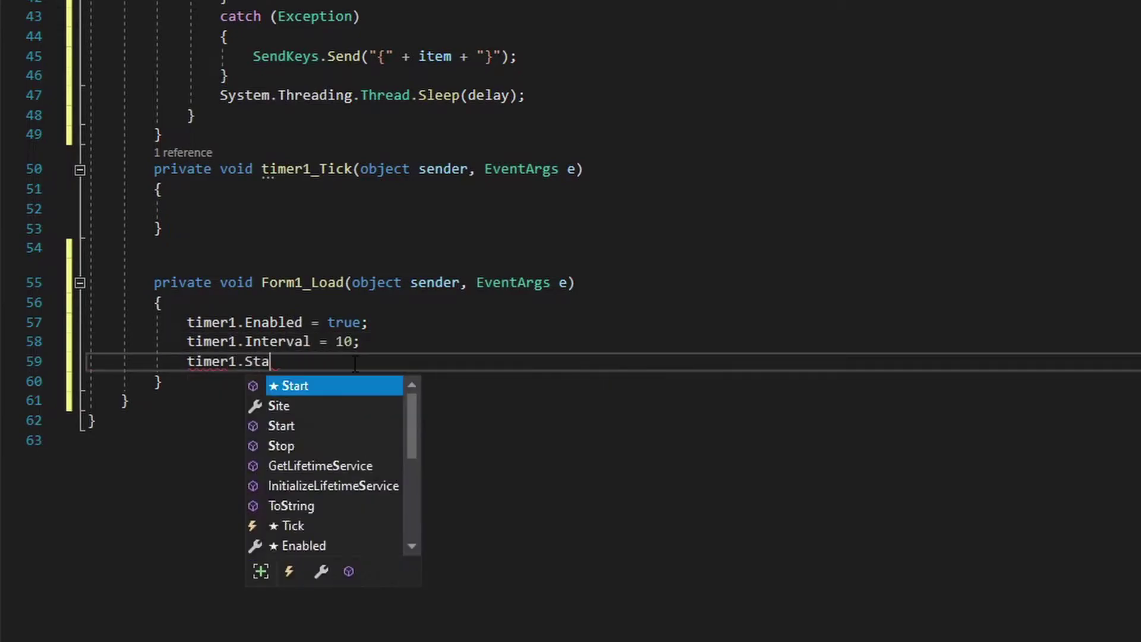
{"action": "key", "text": "Tab"}
{"action": "type", "text": "();"}
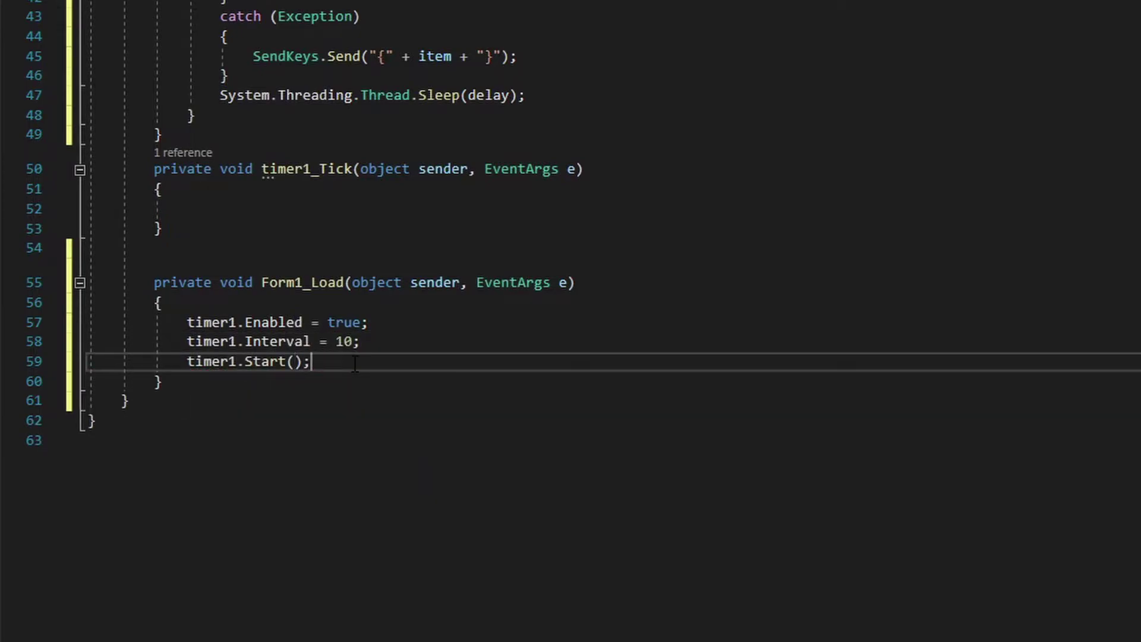
In timer1_Tick, add an if on W pressed and isdown false that sends {BS}, calls Write(), and resets isdown
{"action": "left_click", "coordinate": [267, 207]}
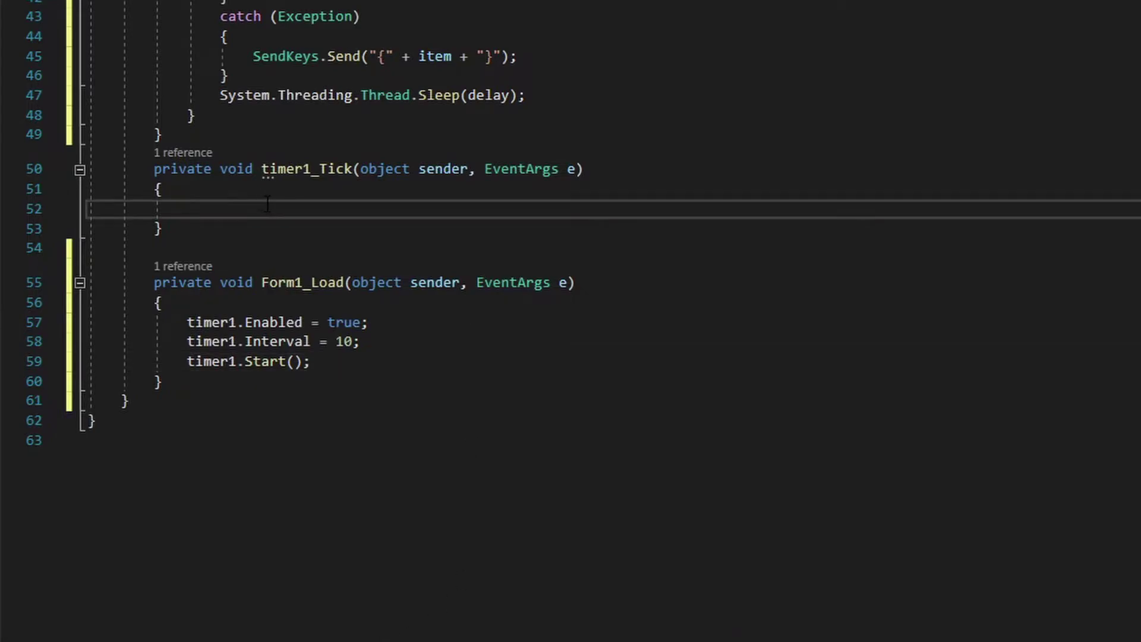
{"action": "type", "text": "if(ShowKeyboardCues.I"}
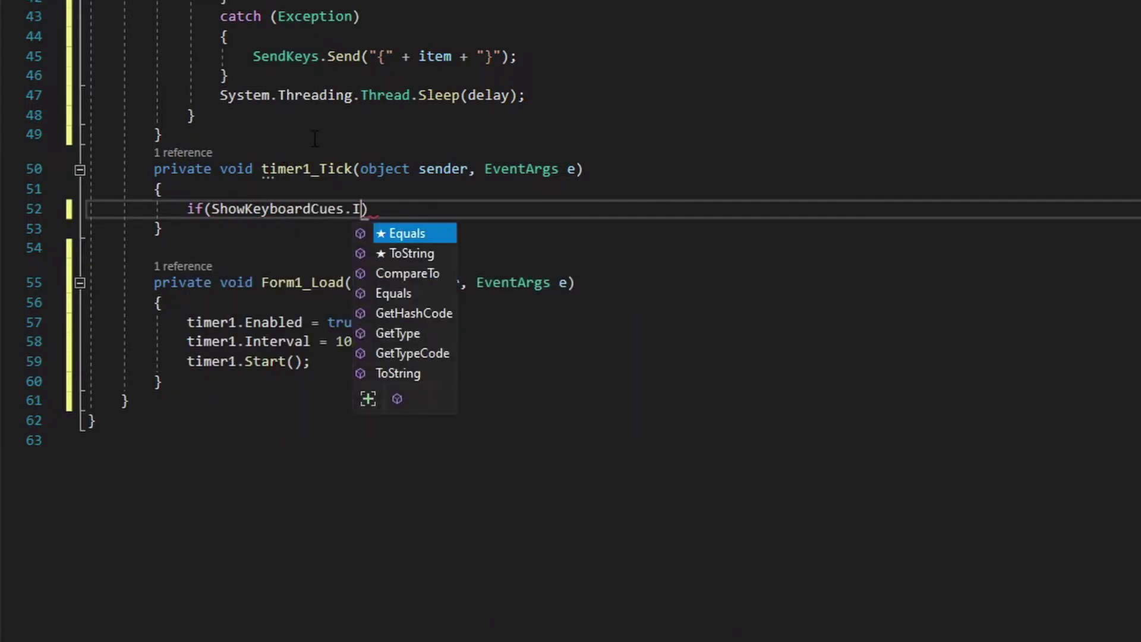
{"action": "type", "text": "sKeyDown(KeyDown.W"}
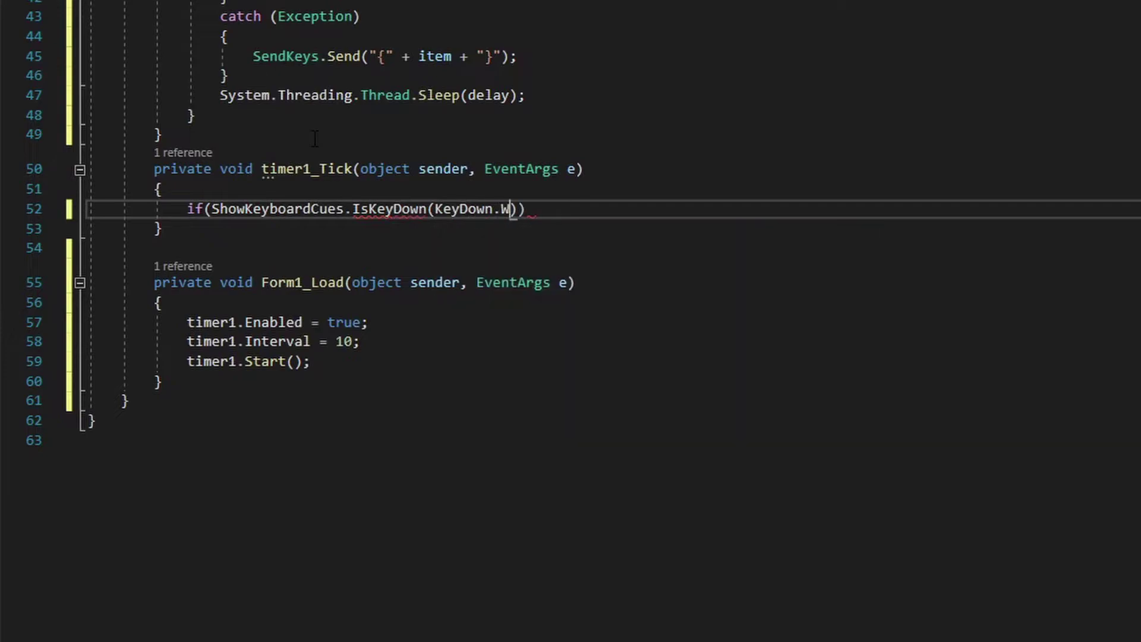
{"action": "type", "text": ") && isdown =="}
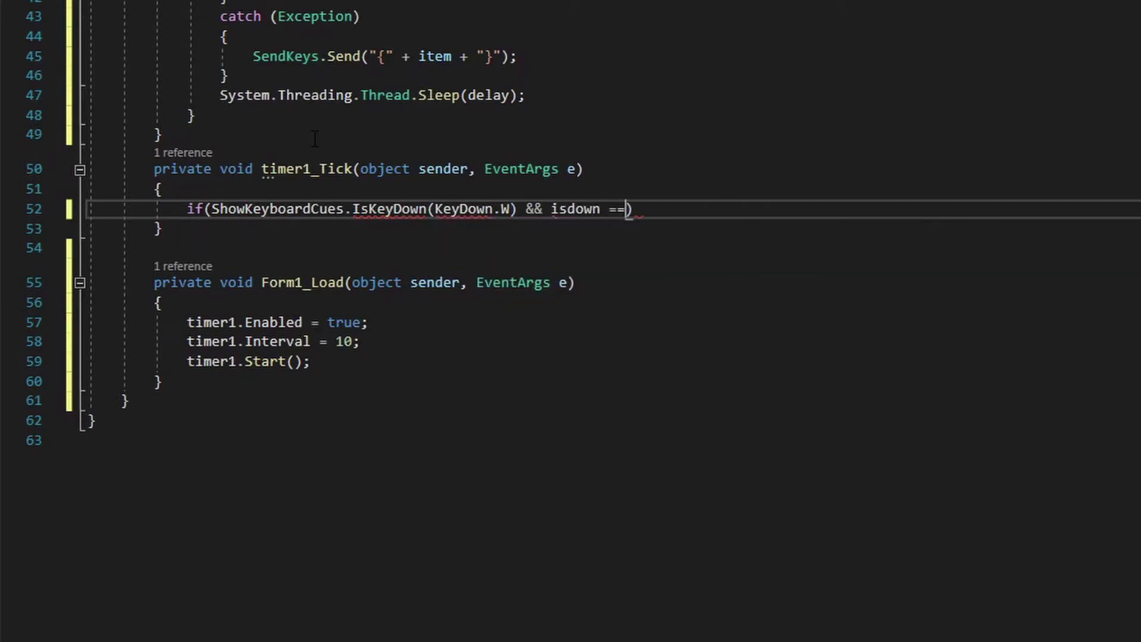
{"action": "type", "text": " false"}
{"action": "key", "text": "End"}
{"action": "key", "text": "Return"}
{"action": "type", "text": "{"}
{"action": "key", "text": "Return"}
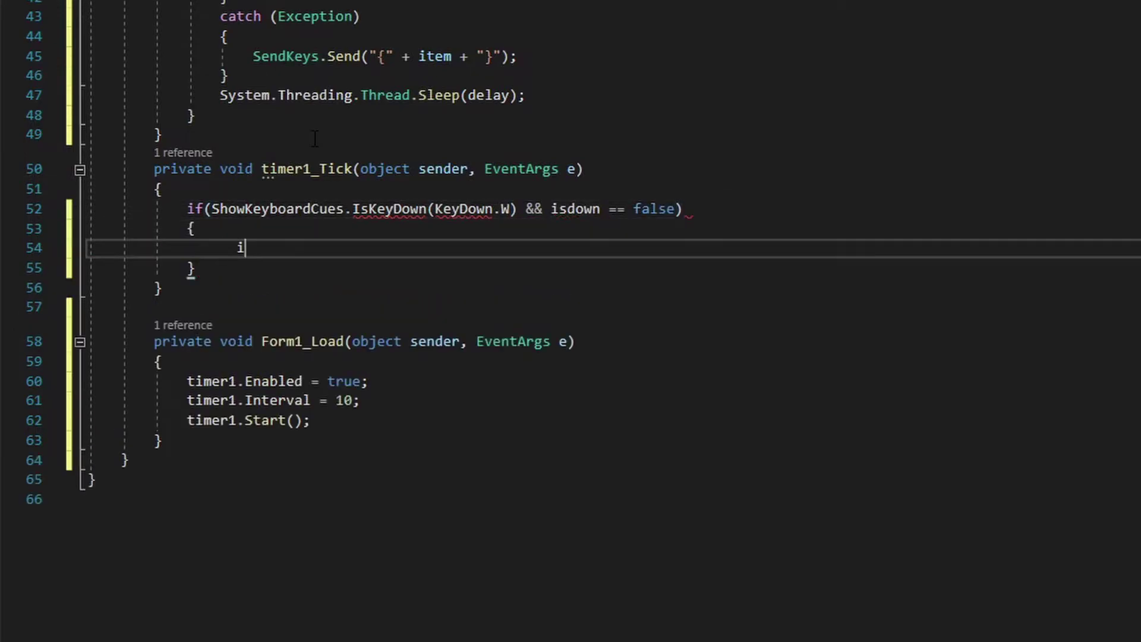
{"action": "type", "text": "sdown = true;"}
{"action": "key", "text": "Return"}
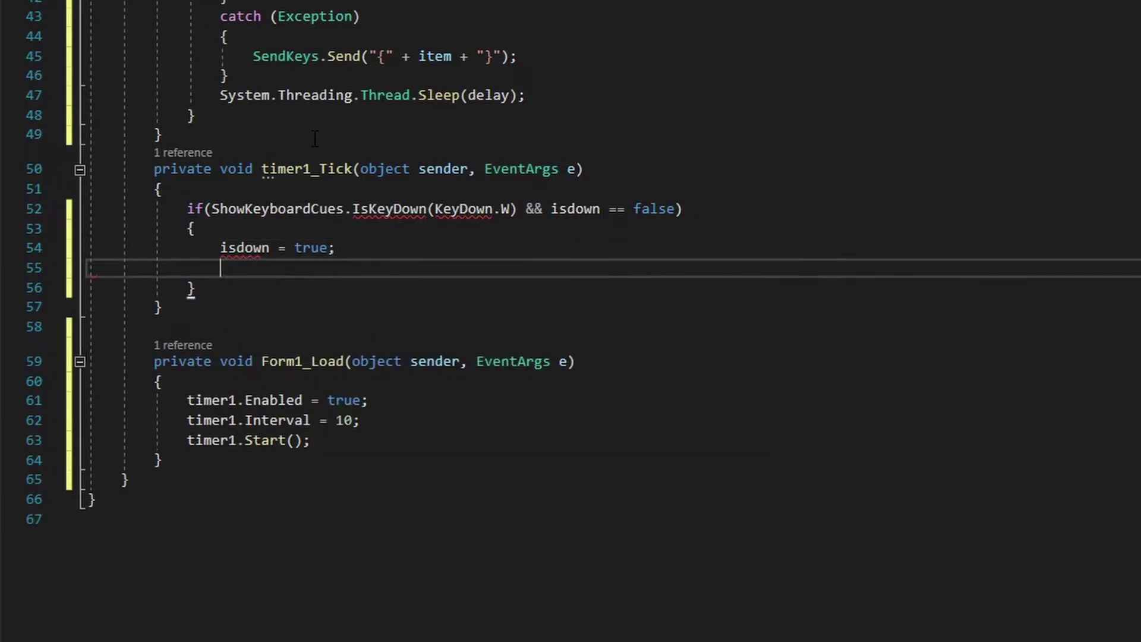
{"action": "type", "text": "SendKeys.Sen"}
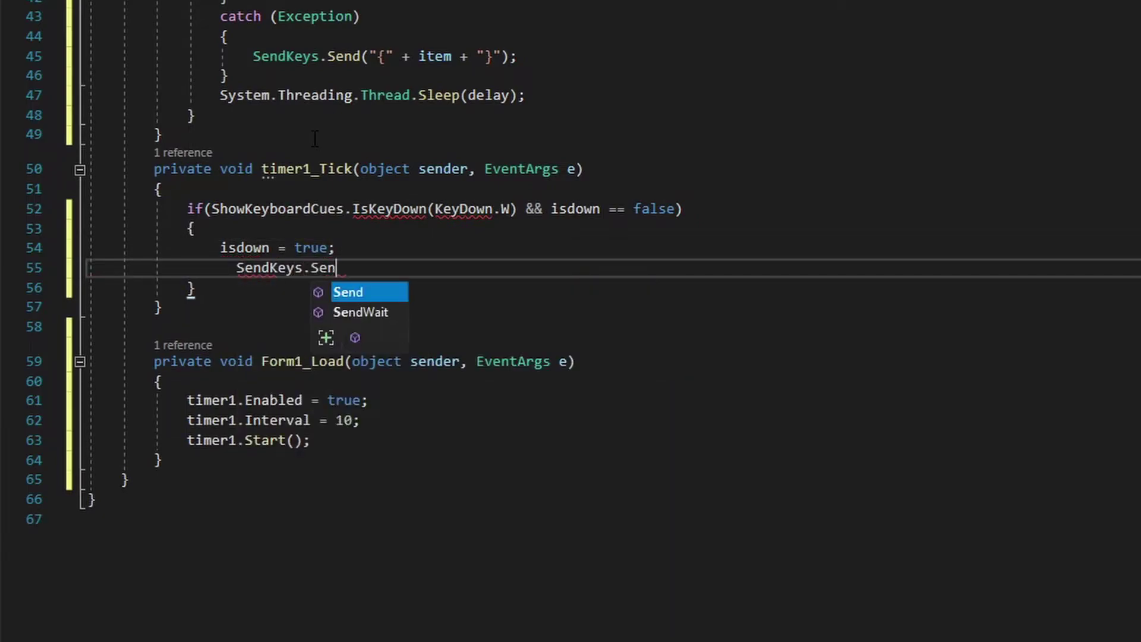
{"action": "type", "text": "d(\"{BS}\");"}
{"action": "key", "text": "Return"}
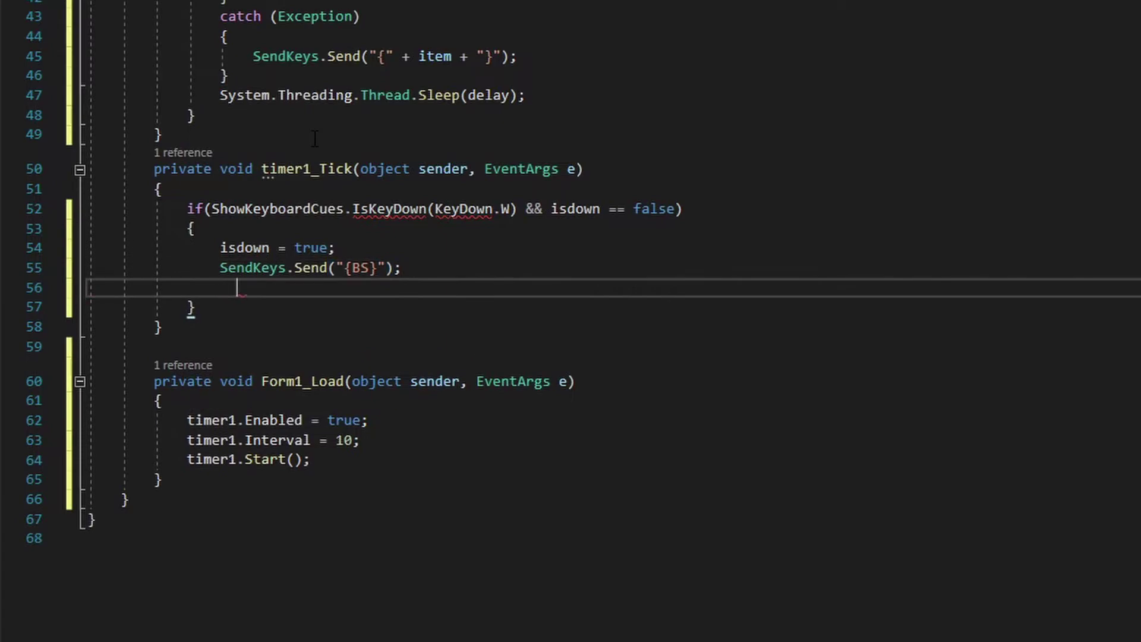
{"action": "type", "text": "Write();"}
{"action": "key", "text": "Return"}
{"action": "type", "text": "isd"}
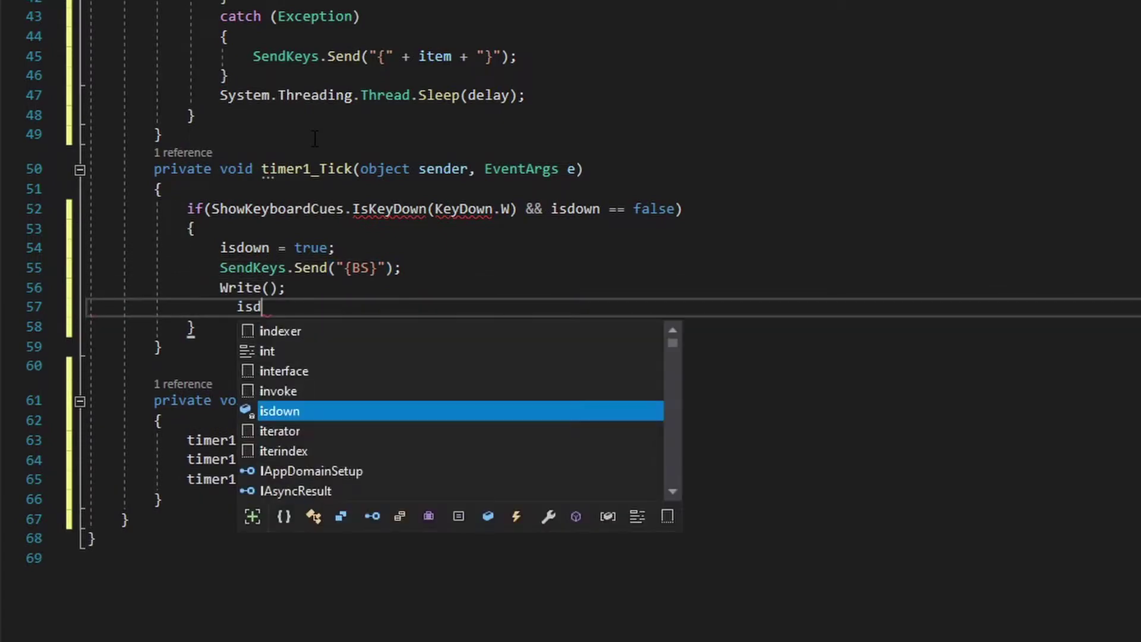
{"action": "type", "text": "= false;"}
{"action": "key", "text": "Down"}
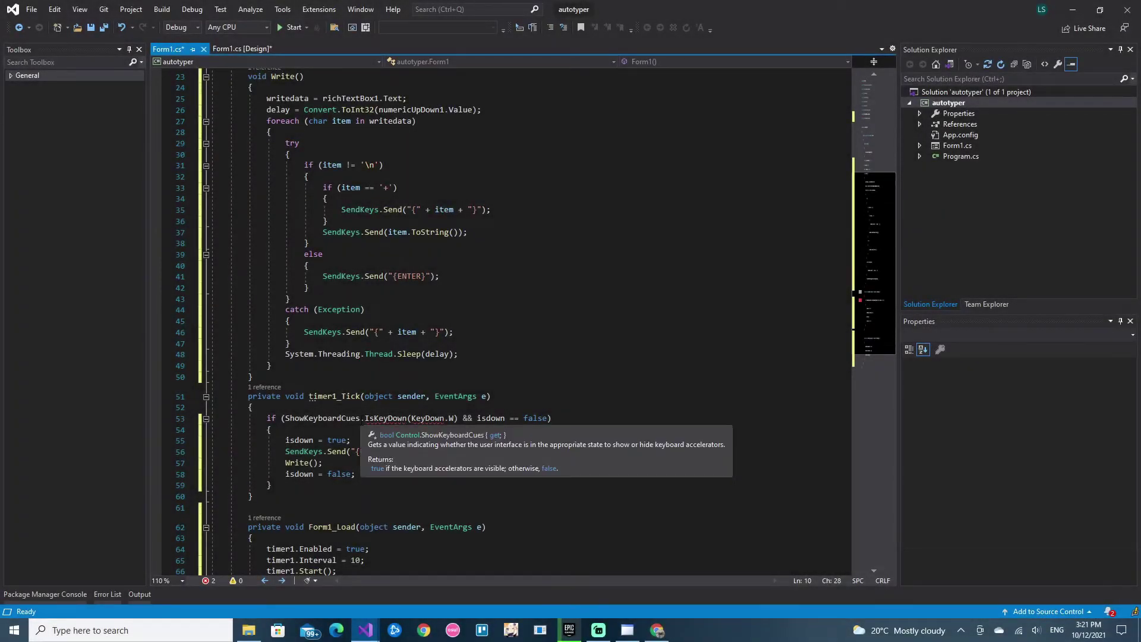
Change ShowKeyboardCues to Keyboard and KeyDown.W to Key.W in the W key check
{"action": "left_click", "coordinate": [362, 418]}
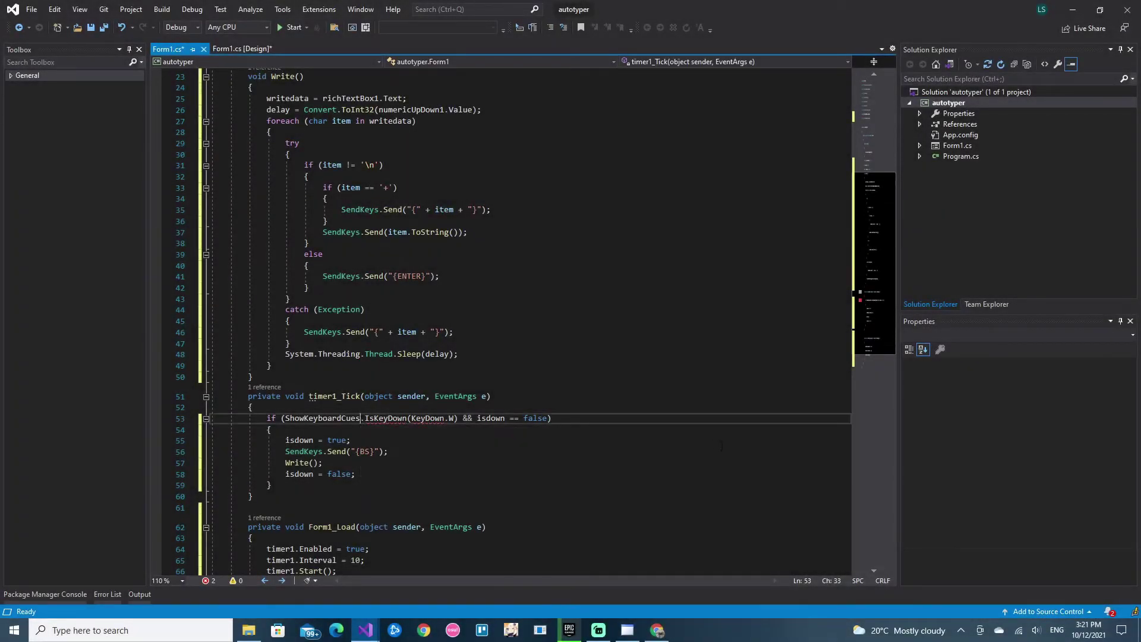
{"action": "key", "text": "BackSpace"}
{"action": "key", "text": "BackSpace"}
{"action": "key", "text": "BackSpace"}
{"action": "key", "text": "BackSpace"}
{"action": "key", "text": "BackSpace"}
{"action": "key", "text": "BackSpace"}
{"action": "key", "text": "BackSpace"}
{"action": "key", "text": "BackSpace"}
{"action": "key", "text": "BackSpace"}
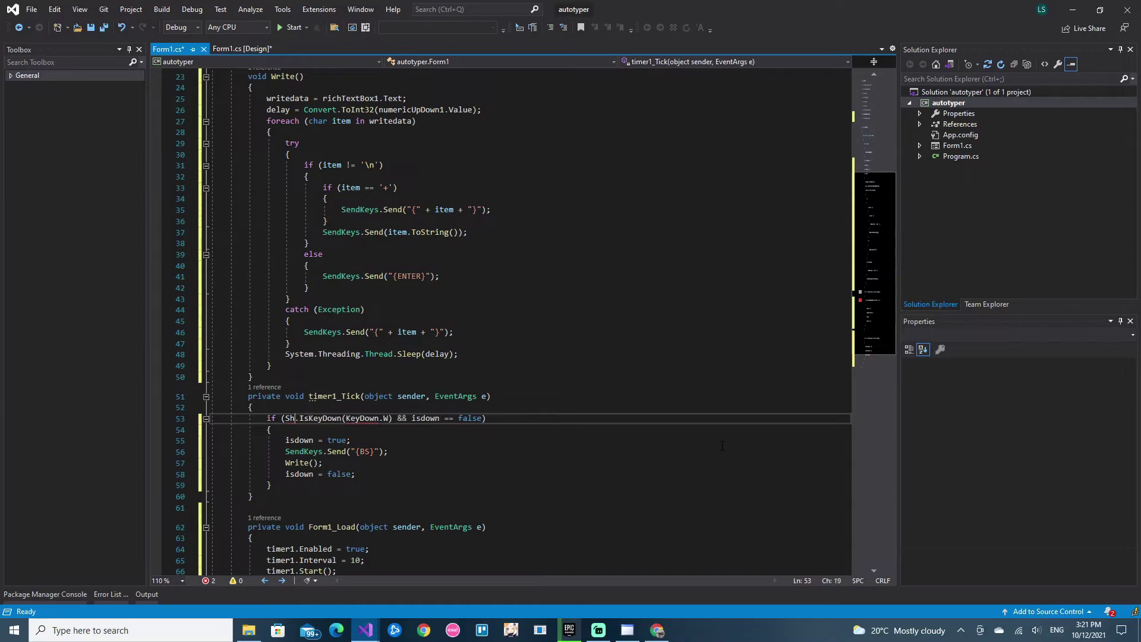
{"action": "key", "text": "BackSpace"}
{"action": "key", "text": "BackSpace"}
{"action": "key", "text": "BackSpace"}
{"action": "type", "text": "Key"}
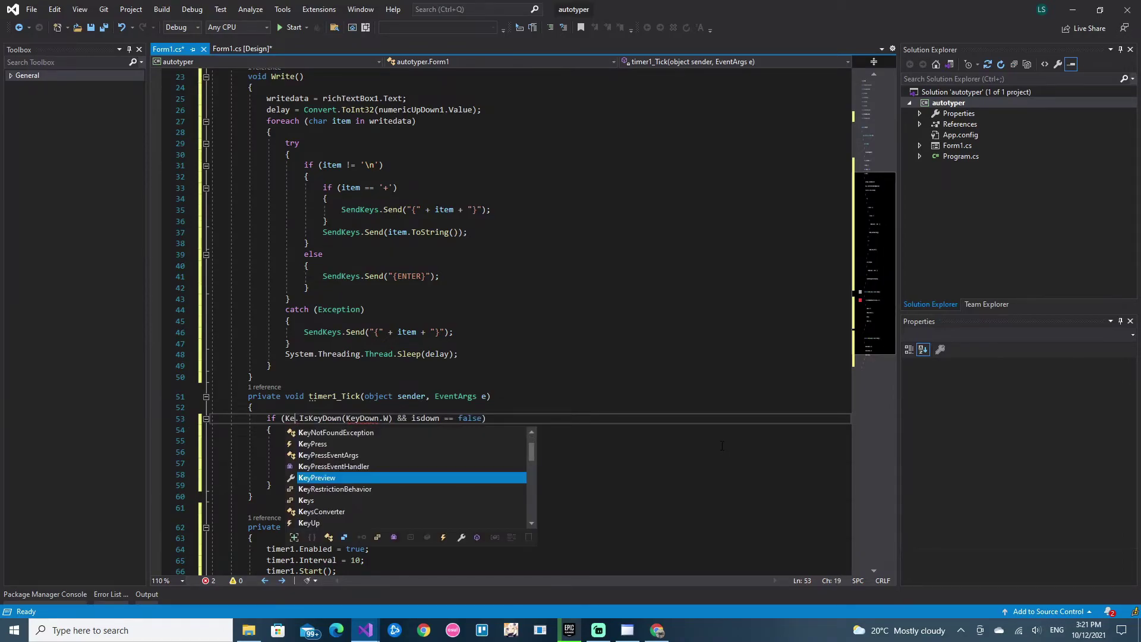
{"action": "type", "text": "board"}
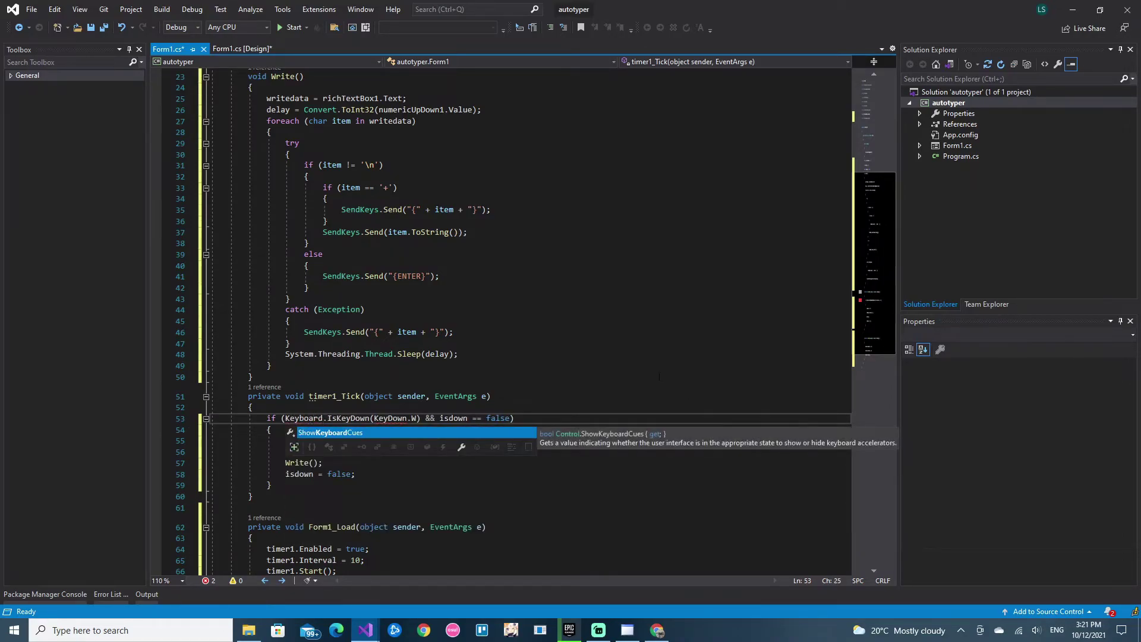
{"action": "left_click", "coordinate": [647, 364]}
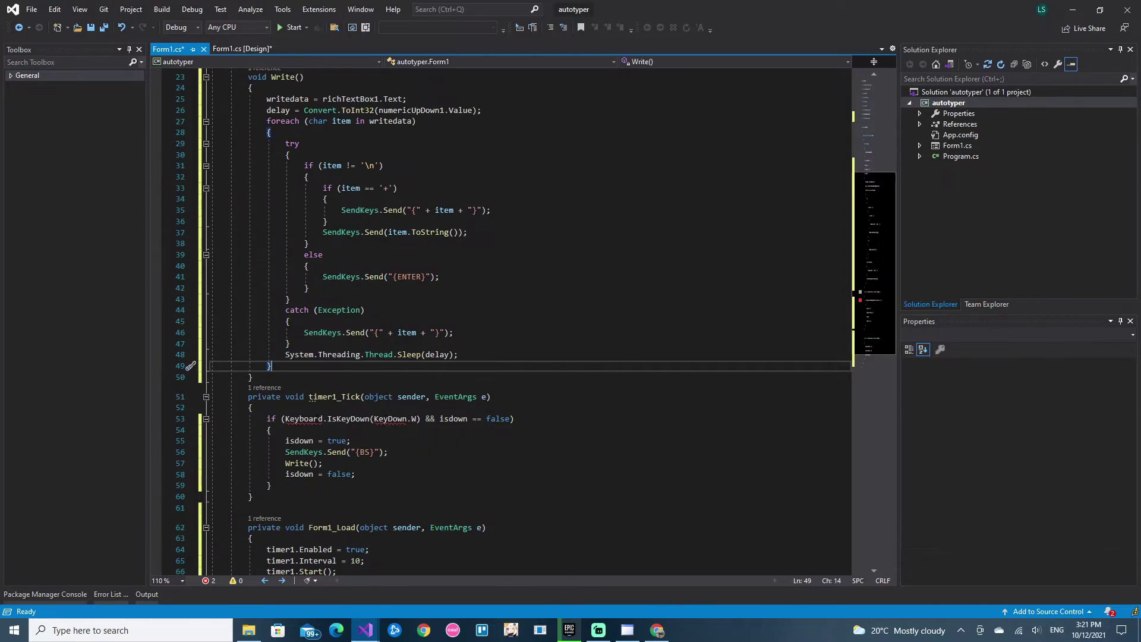
{"action": "scroll", "coordinate": [482, 463], "scroll_direction": "up", "scroll_amount": 1}
{"action": "left_click", "coordinate": [403, 452]}
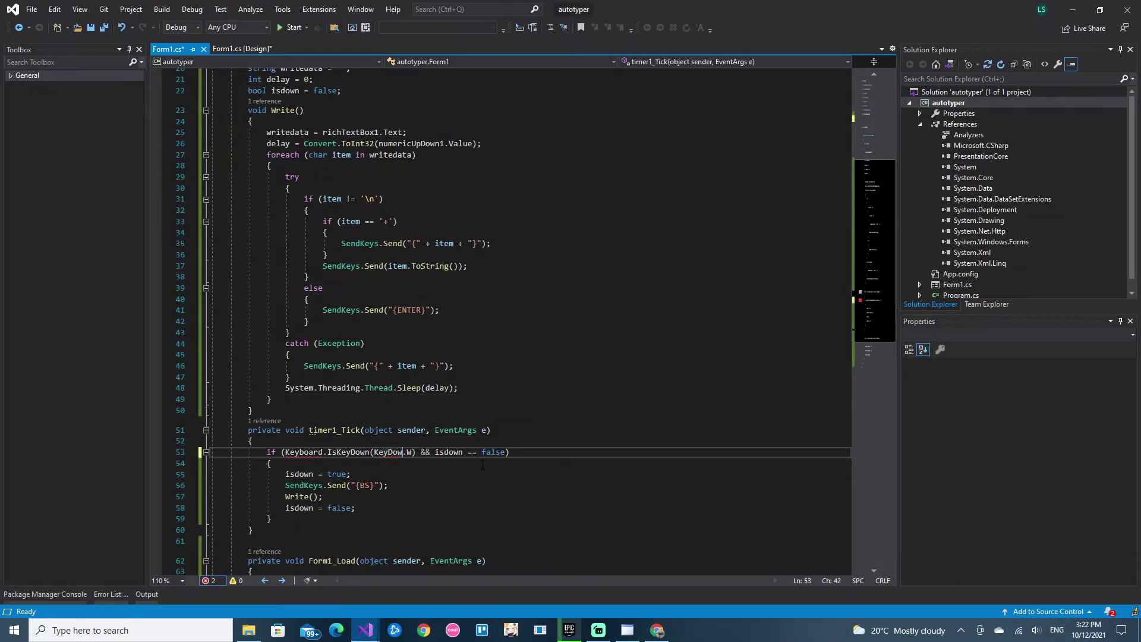
{"action": "key", "text": "BackSpace"}
{"action": "key", "text": "BackSpace"}
{"action": "key", "text": "BackSpace"}
Add 'using System.Windows.Input' through Quick Actions so Keyboard resolves
{"action": "right_click", "coordinate": [318, 452]}
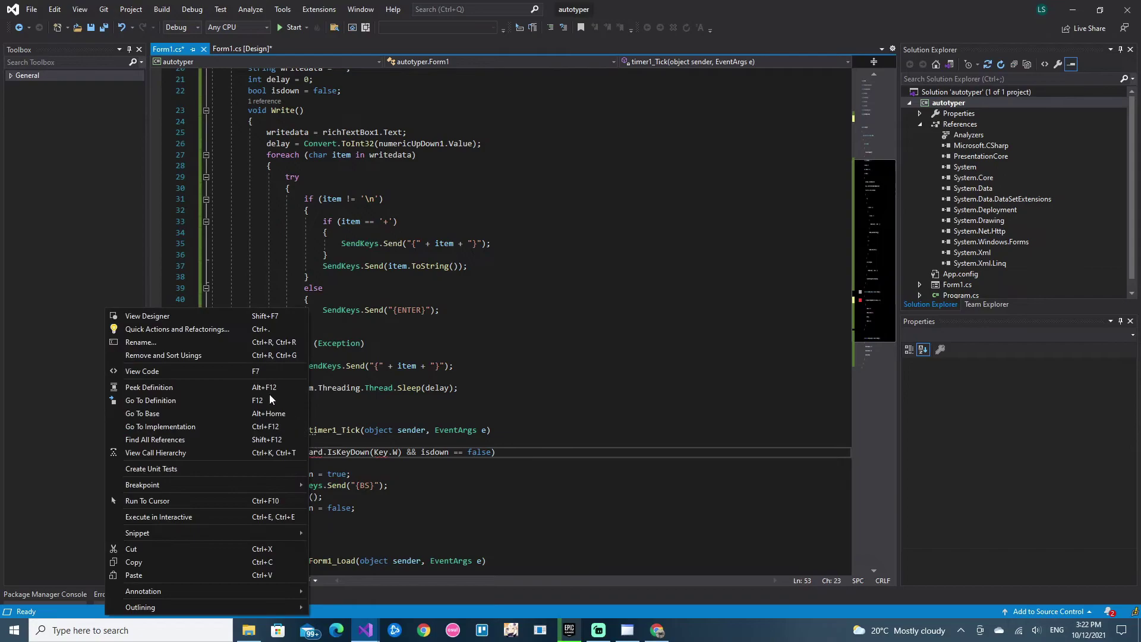
{"action": "left_click", "coordinate": [219, 331]}
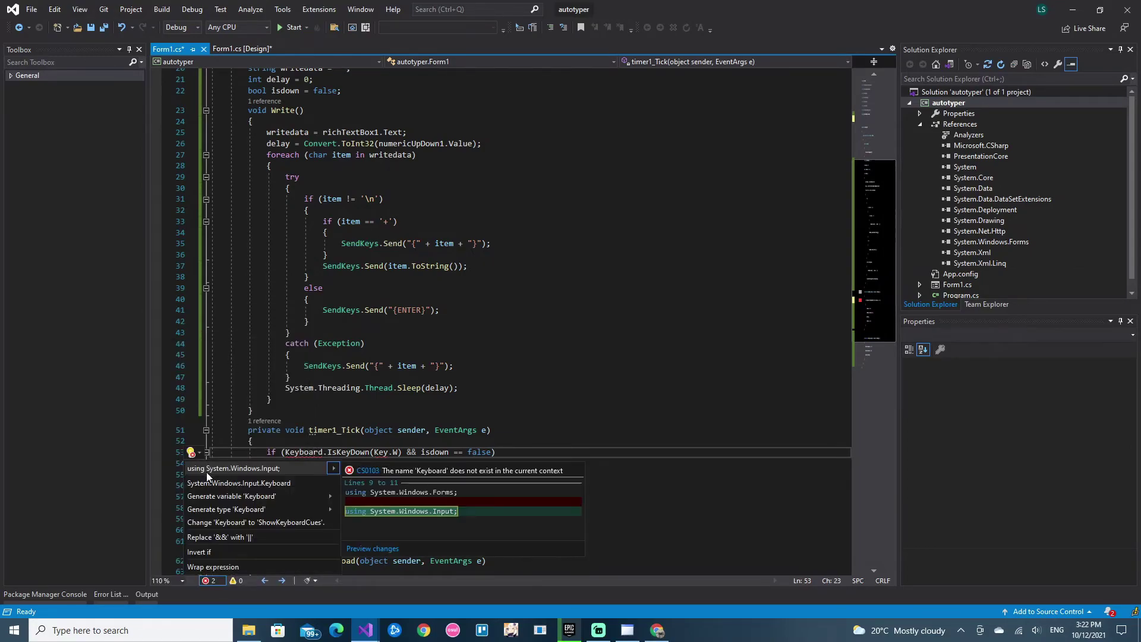
{"action": "left_click", "coordinate": [209, 467]}
{"action": "left_click", "coordinate": [379, 452]}
Add the WindowsBase reference through Quick Actions so Key resolves and the errors clear
{"action": "right_click", "coordinate": [378, 453]}
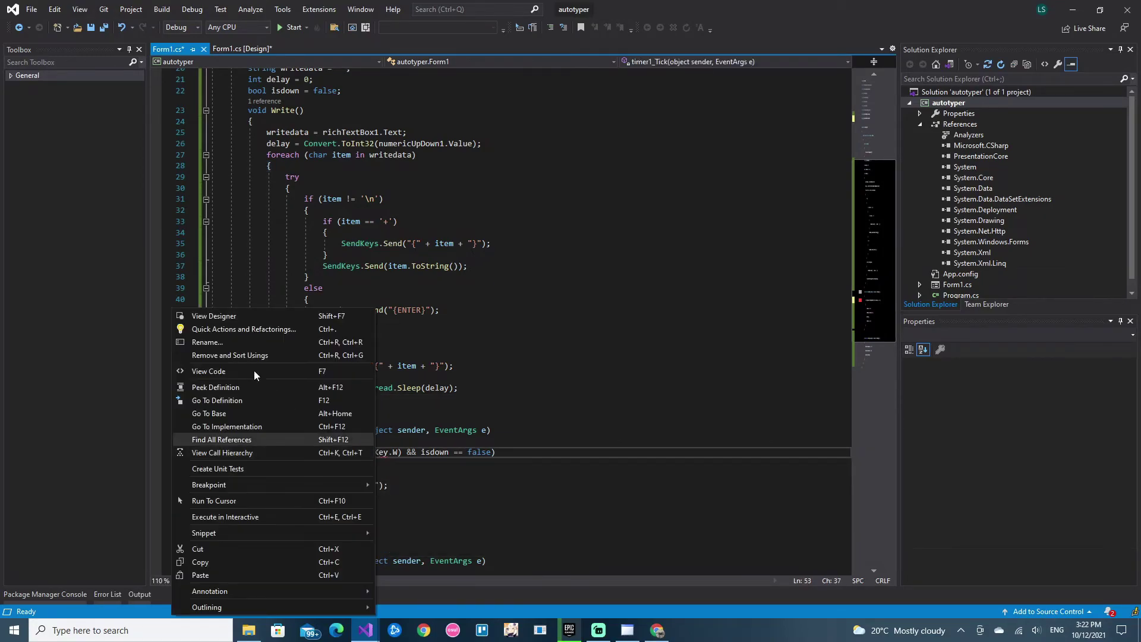
{"action": "left_click", "coordinate": [224, 331]}
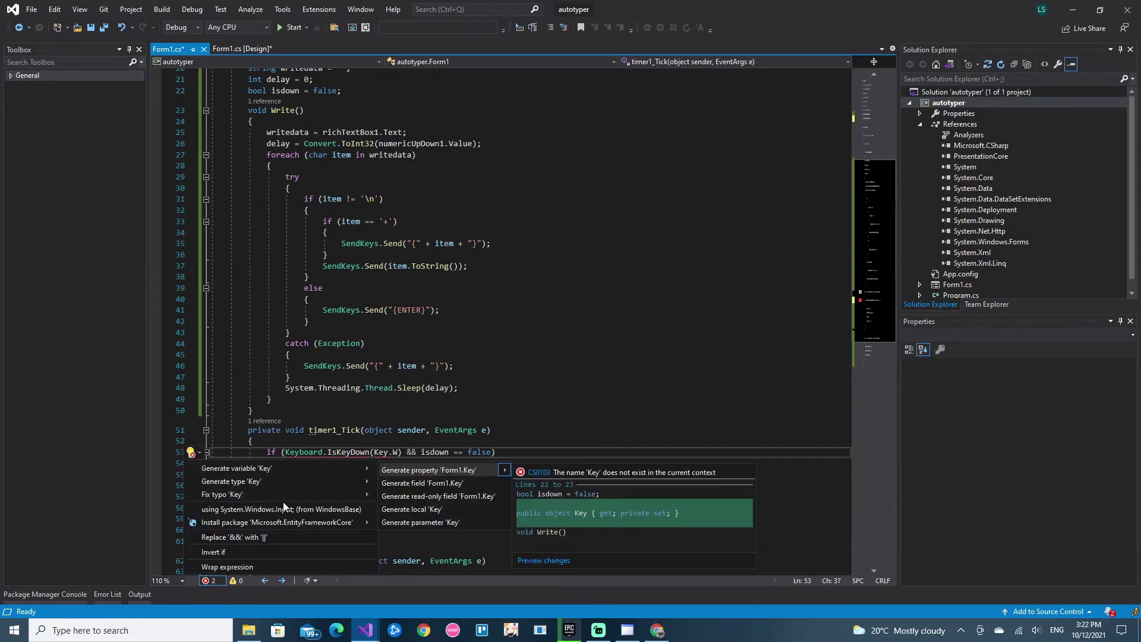
{"action": "left_click", "coordinate": [311, 513]}
{"action": "mouse_move", "coordinate": [381, 453]}
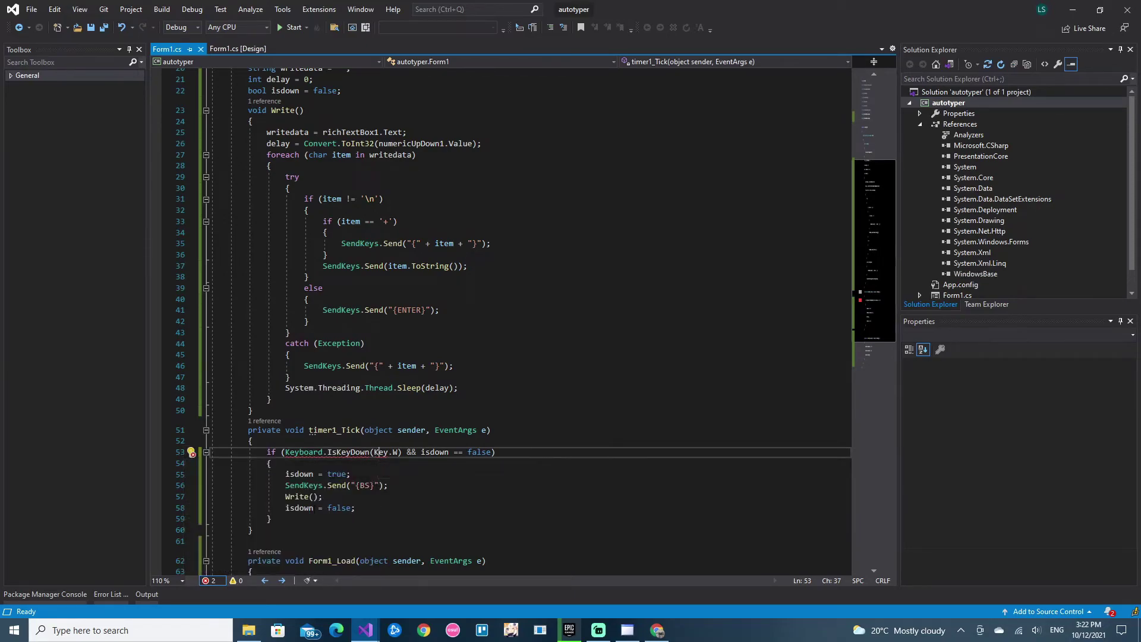
{"action": "left_click", "coordinate": [426, 481]}
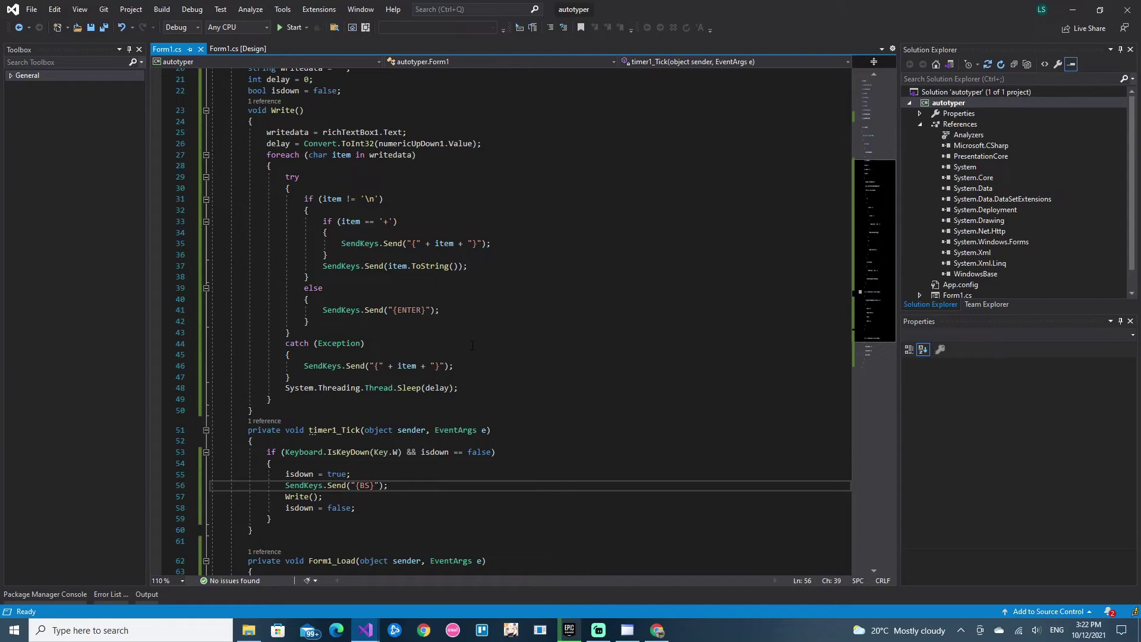
{"action": "scroll", "coordinate": [311, 429], "scroll_direction": "down", "scroll_amount": 4}
{"action": "scroll", "coordinate": [385, 279], "scroll_direction": "up", "scroll_amount": 7}
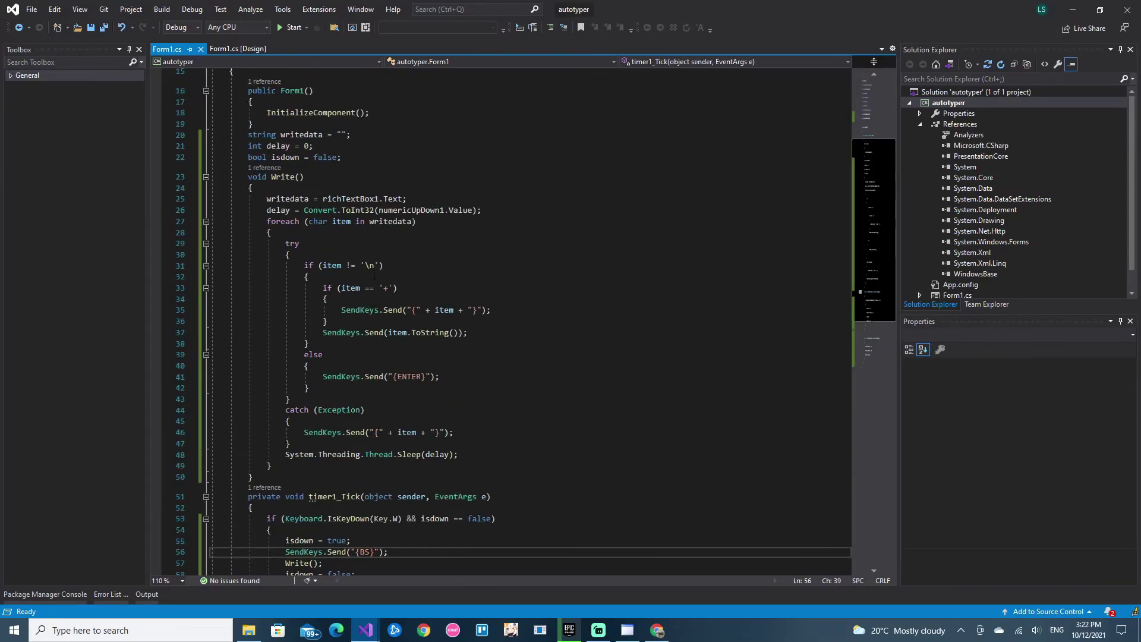
{"action": "scroll", "coordinate": [285, 267], "scroll_direction": "down", "scroll_amount": 1}
{"action": "mouse_move", "coordinate": [247, 249]}
{"action": "left_mouse_down"}
{"action": "mouse_move", "coordinate": [309, 279]}
{"action": "mouse_move", "coordinate": [422, 256]}
{"action": "left_mouse_up"}
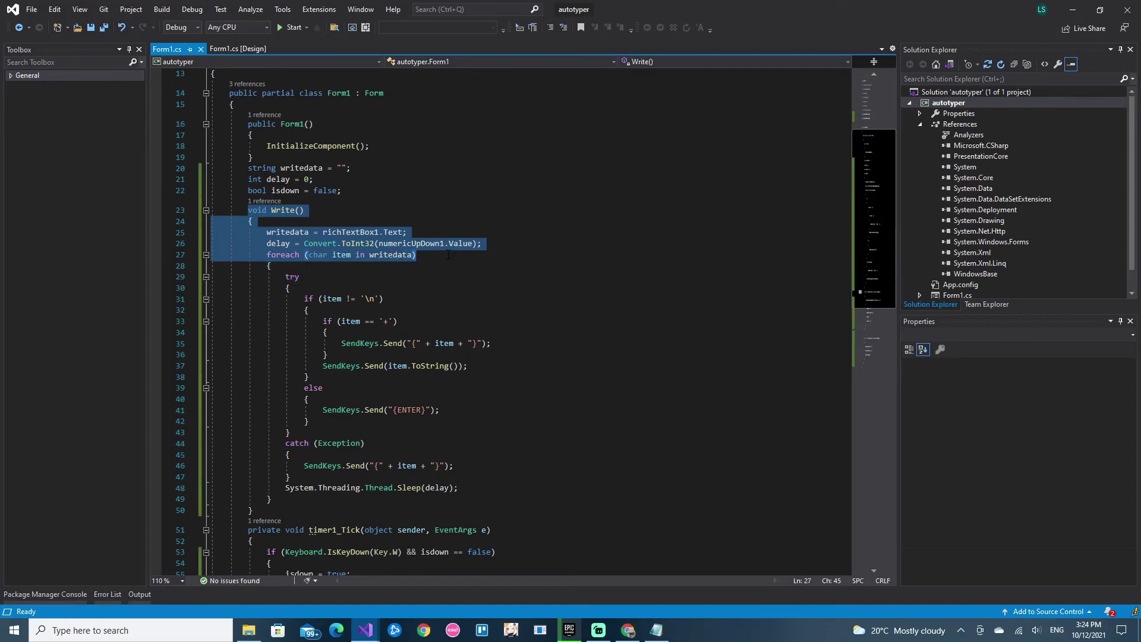
Start debugging and paste the copied Write() code into the form's rich text box
{"action": "left_click", "coordinate": [301, 32]}
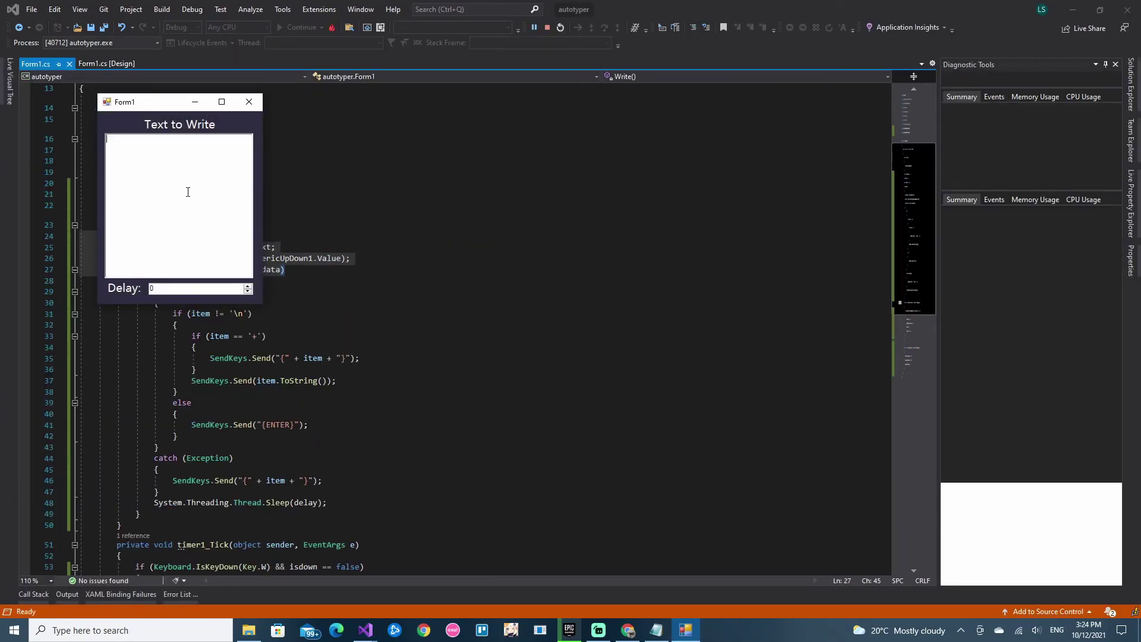
{"action": "key", "text": "ctrl+v"}
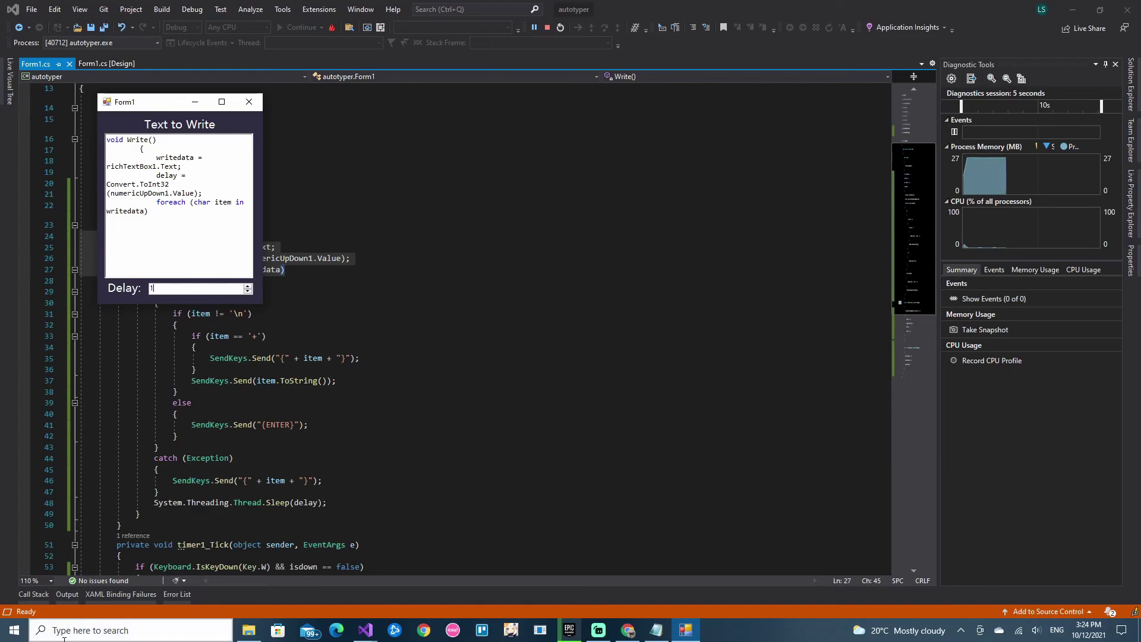
Launch Notepad from search and press W to have the autotyper type into it
{"action": "left_click", "coordinate": [122, 635]}
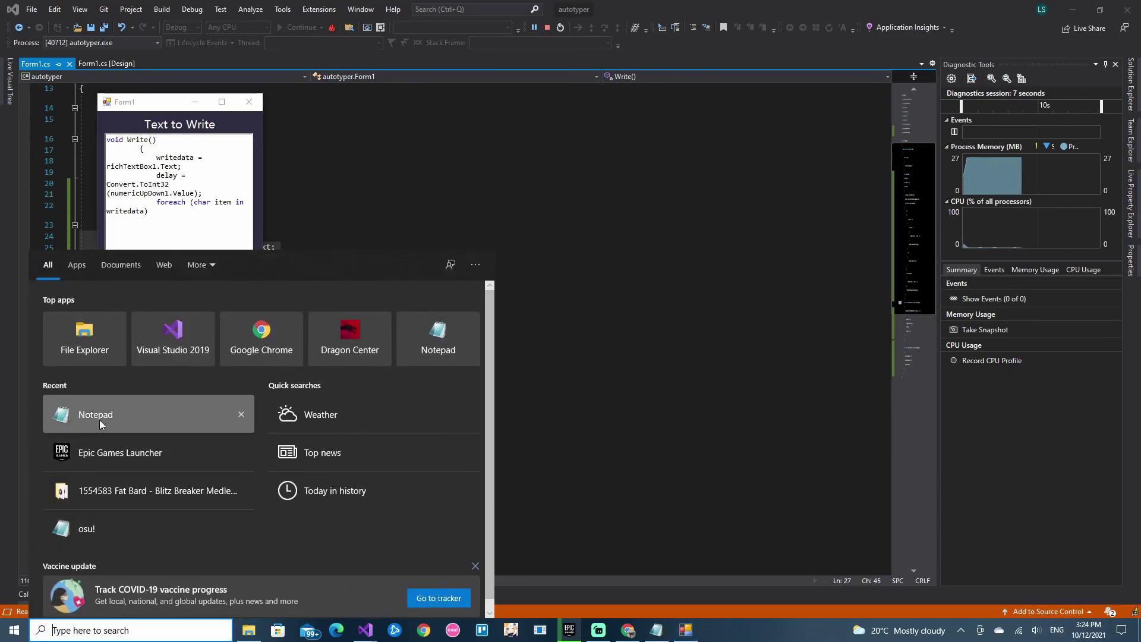
{"action": "left_click", "coordinate": [96, 414]}
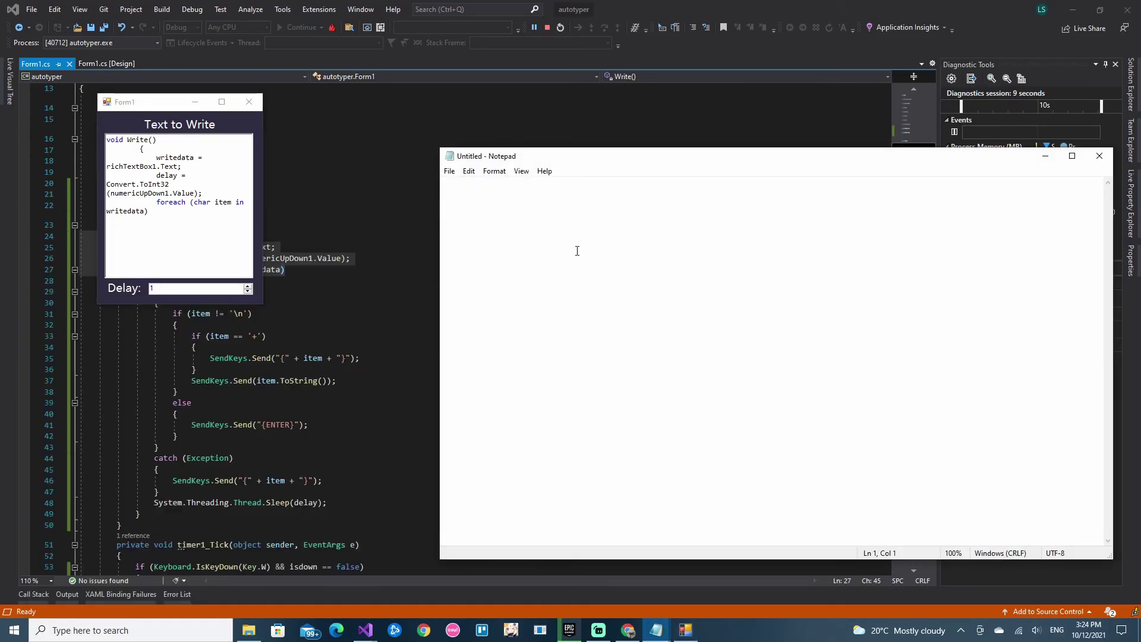
{"action": "key", "text": "w"}
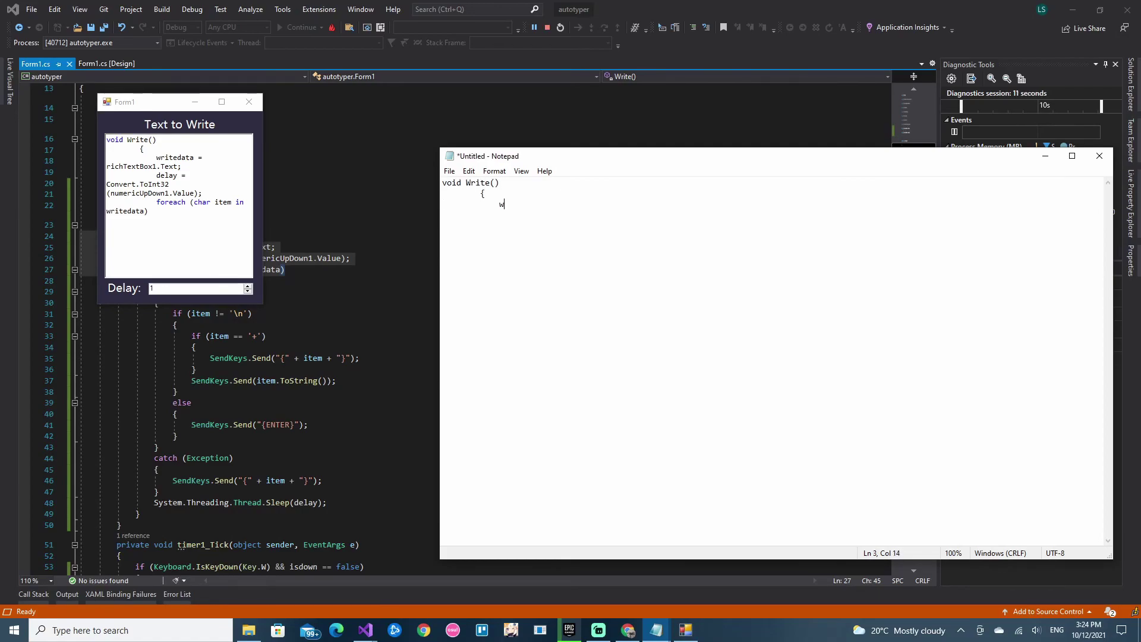